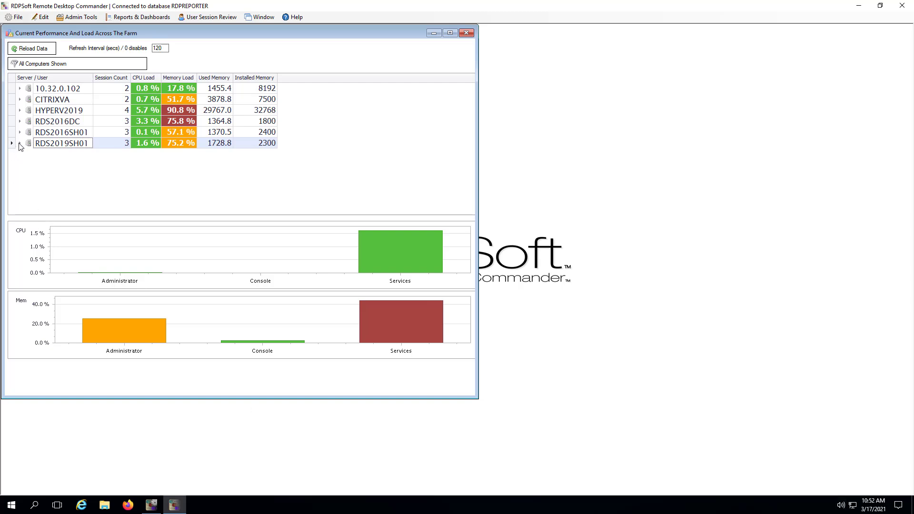
# Expand RDS2019SH01, open the session performance history for its Services user, and enlarge the session window
pyautogui.click(20, 143)
pyautogui.click(79, 177)
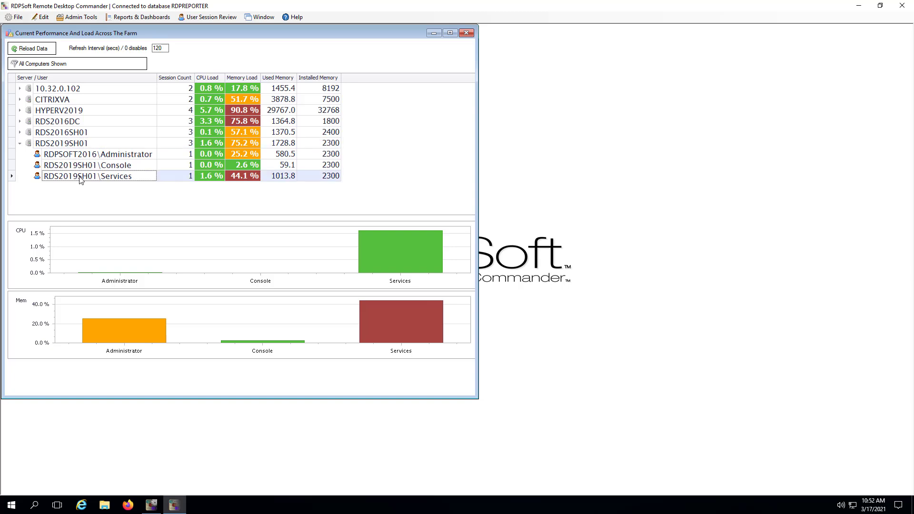
pyautogui.rightClick(80, 178)
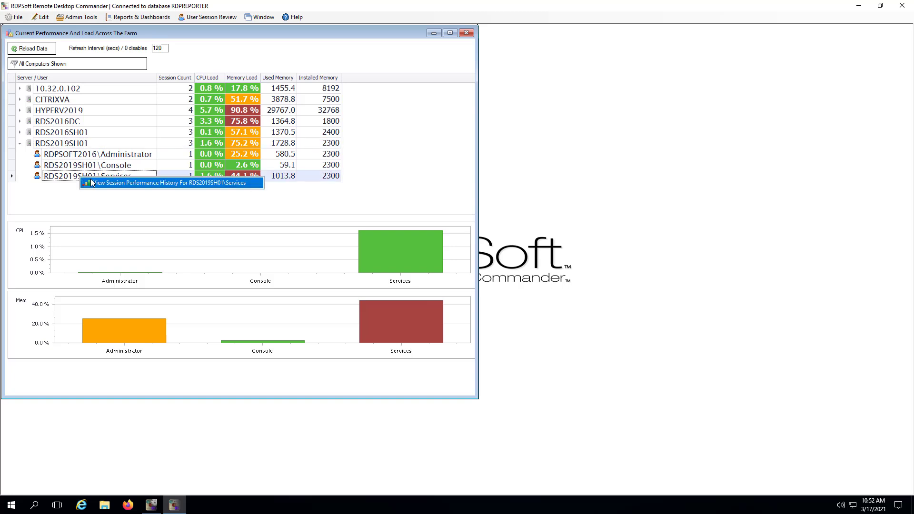
pyautogui.click(115, 186)
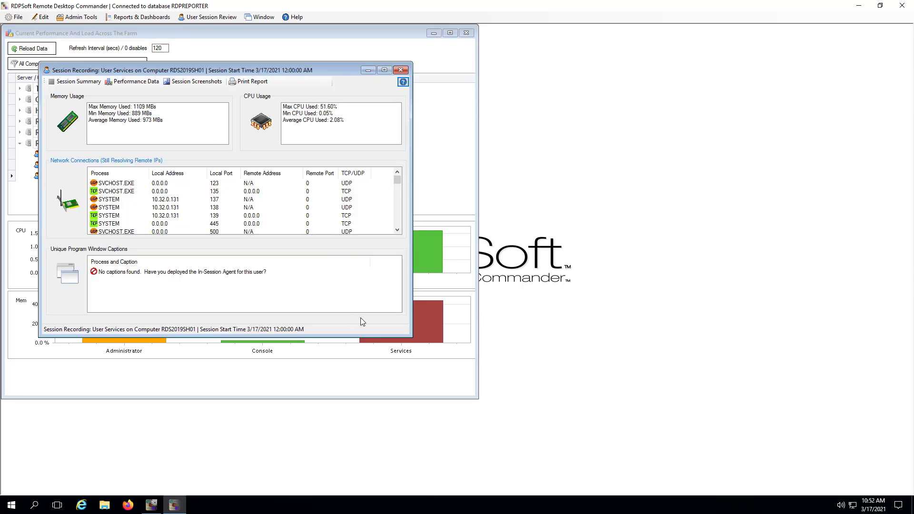
pyautogui.moveTo(411, 336); pyautogui.dragTo(520, 408)
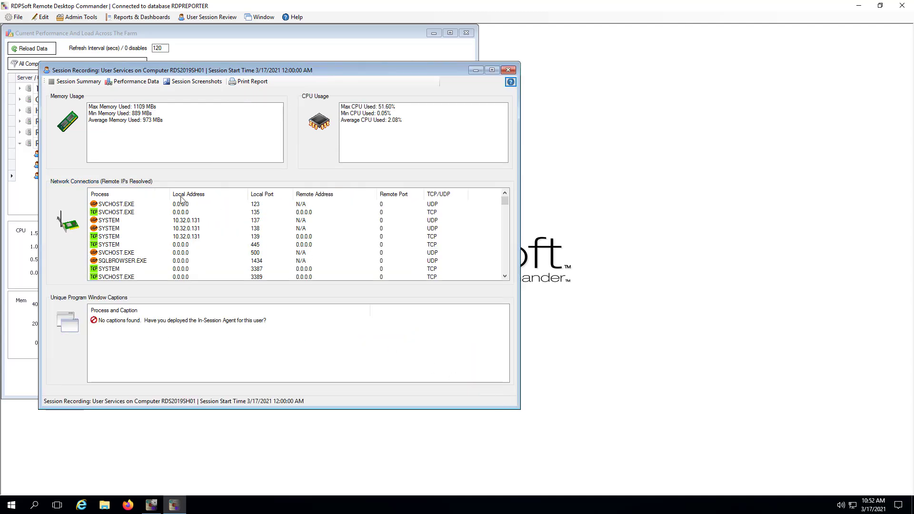
# Review the performance data of the RDS2019SH01 Services session toward the end of its timeline, and close the session recording
pyautogui.click(124, 82)
pyautogui.moveTo(160, 214); pyautogui.dragTo(502, 216)
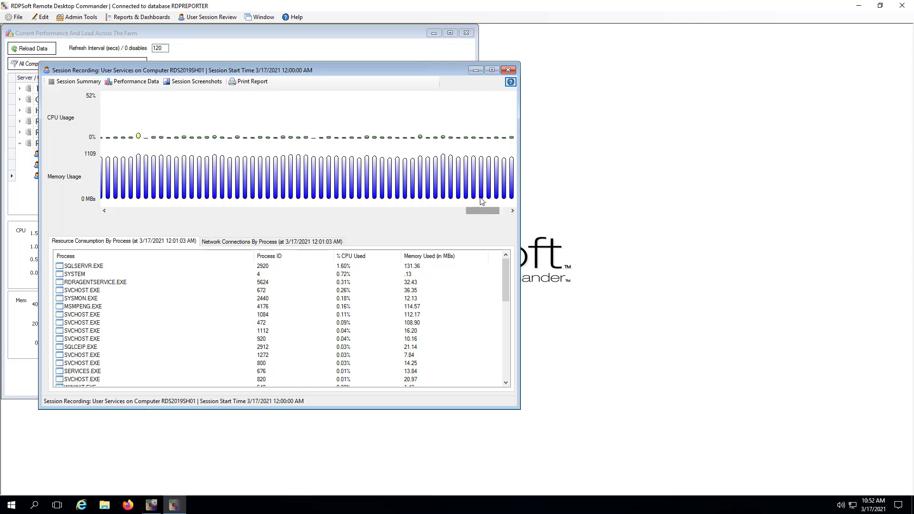
pyautogui.click(508, 71)
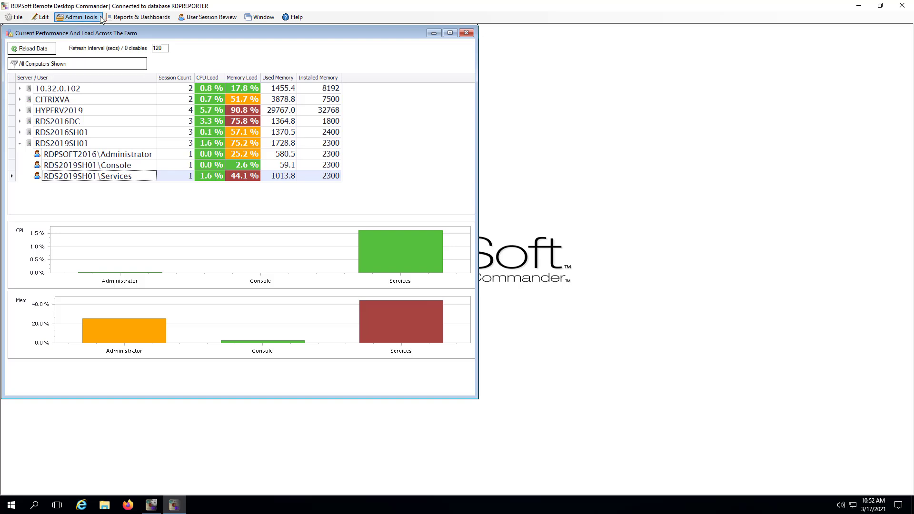
# Open the Historical Performance And Load Across the Farm report and enlarge its window
pyautogui.click(129, 19)
pyautogui.click(157, 51)
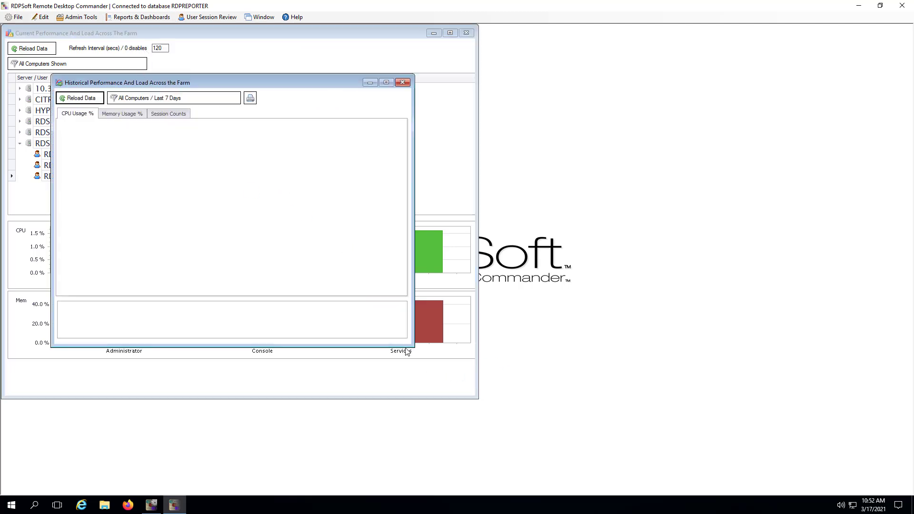
pyautogui.moveTo(410, 347); pyautogui.dragTo(732, 462)
# Open the per-user session performance details for the last CITRIXVA CPU spike, covering 17 Mar 2021 09:00 AM to 11:00 AM
pyautogui.moveTo(710, 267)
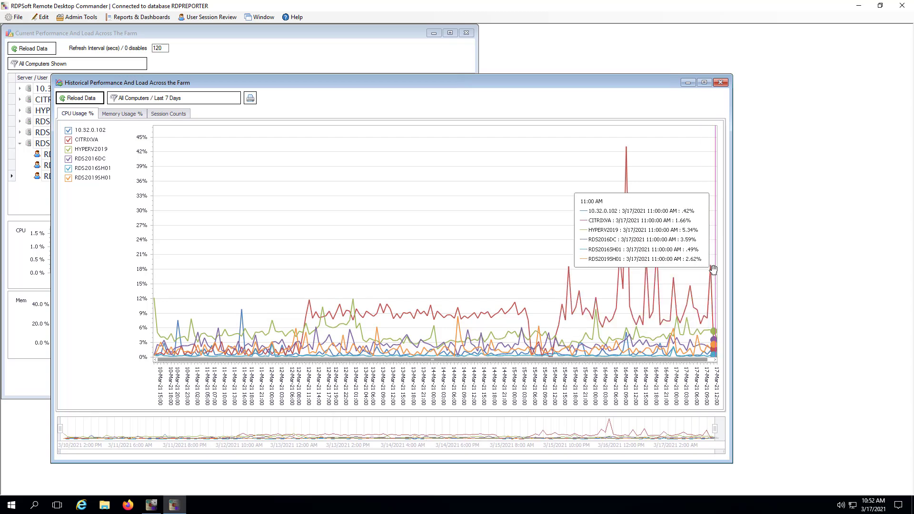
pyautogui.click(710, 268)
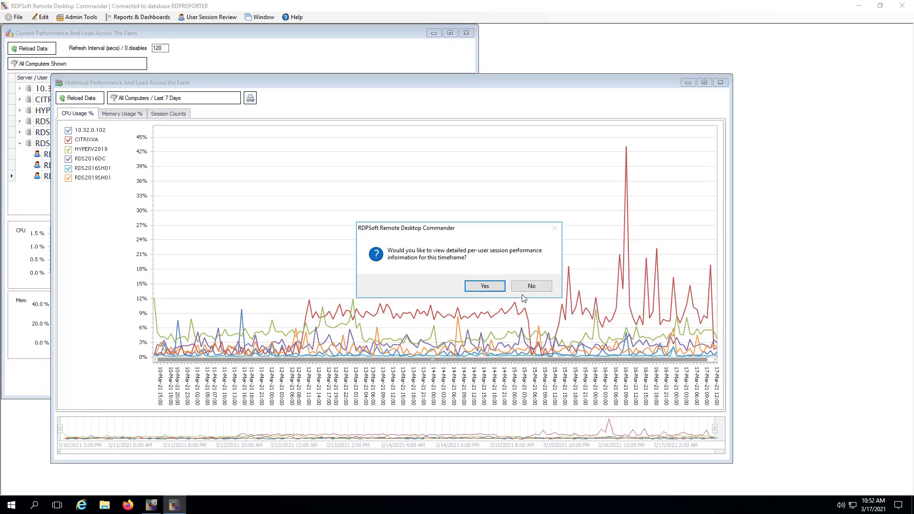
pyautogui.click(485, 286)
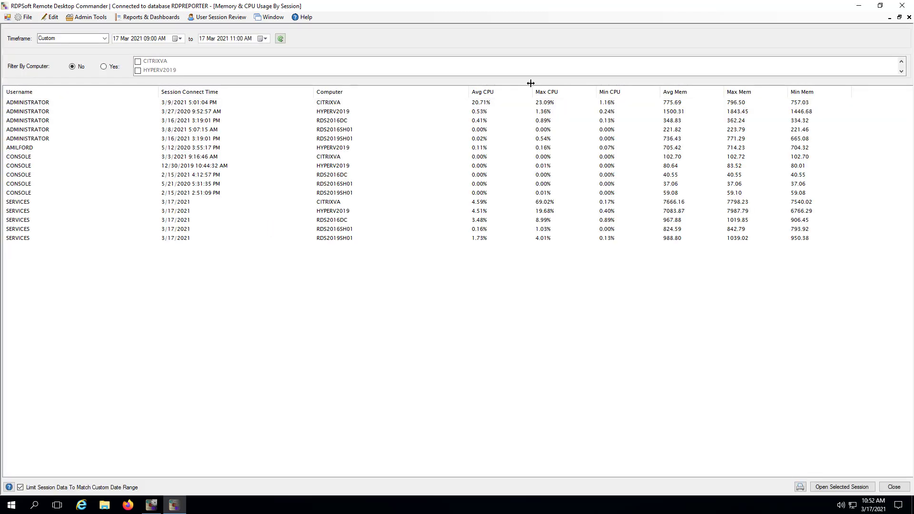
# Sort the session list in descending order by average CPU, by average memory, and finally by average CPU again
pyautogui.click(491, 93)
pyautogui.click(492, 93)
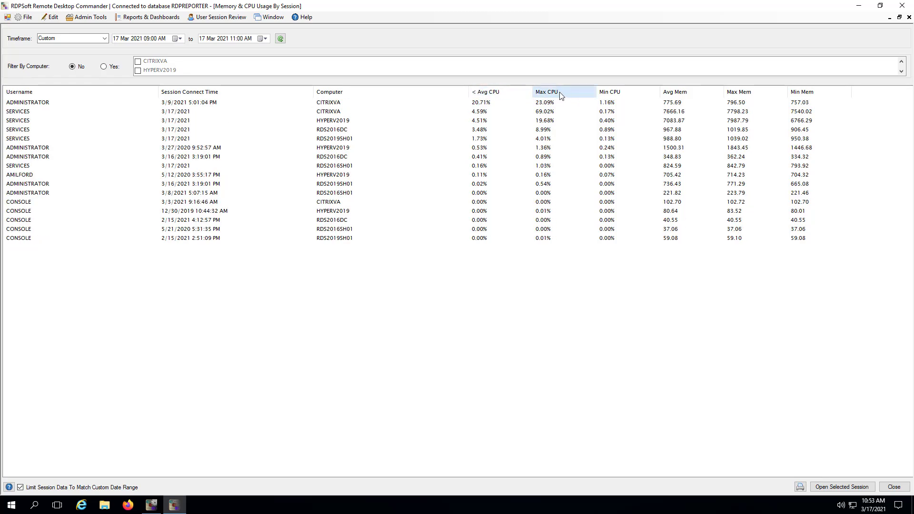
pyautogui.click(694, 97)
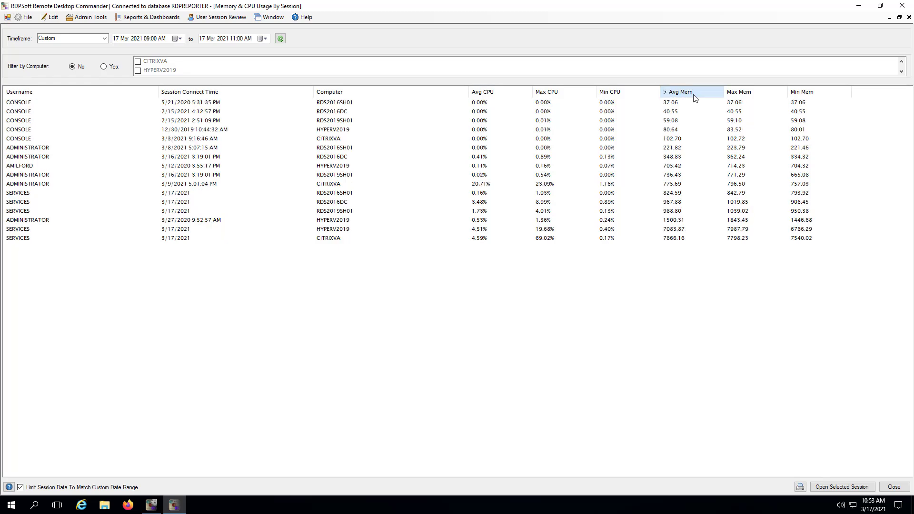
pyautogui.click(694, 97)
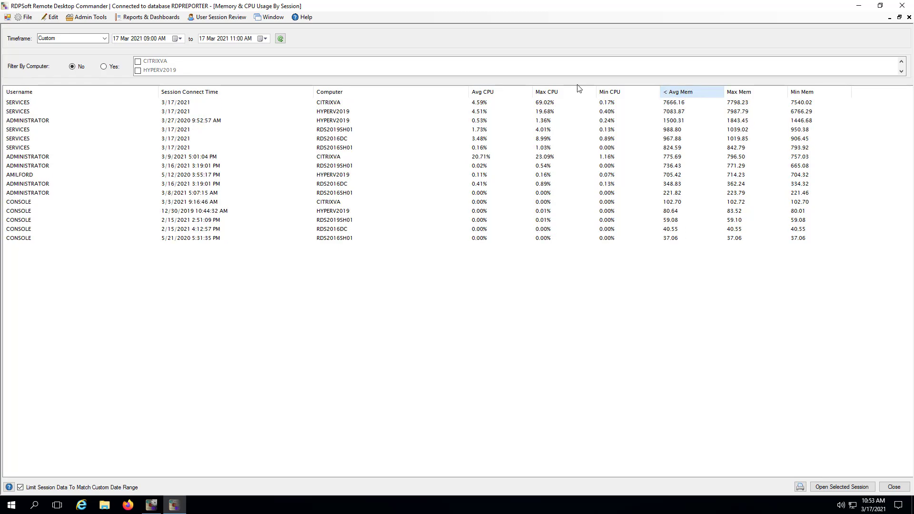
pyautogui.click(483, 93)
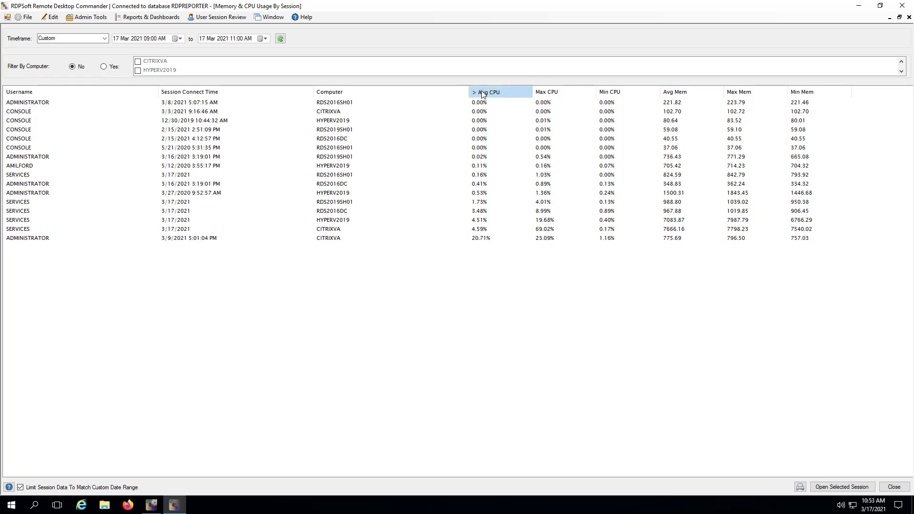
pyautogui.click(482, 94)
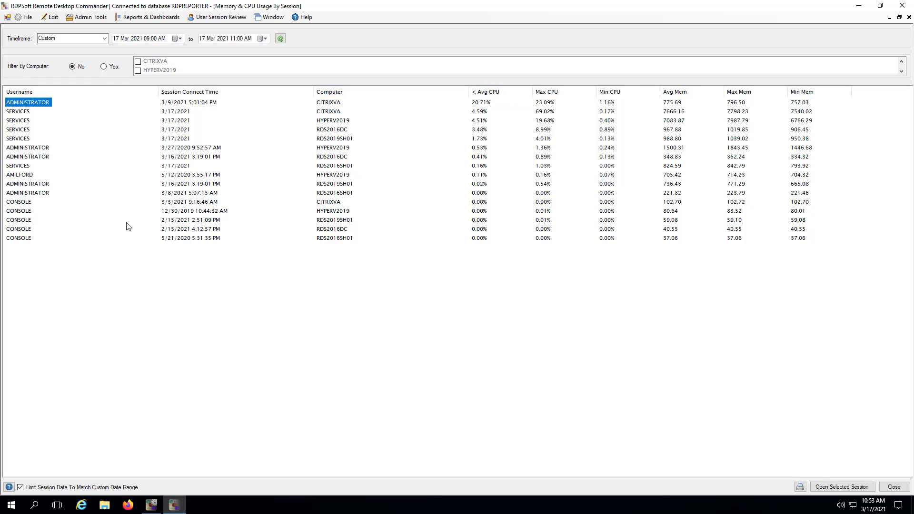
# Open the ADMINISTRATOR session on CITRIXVA and examine its per-process resource consumption at two CPU usage peaks, selecting RDPSA.EXE
pyautogui.click(844, 487)
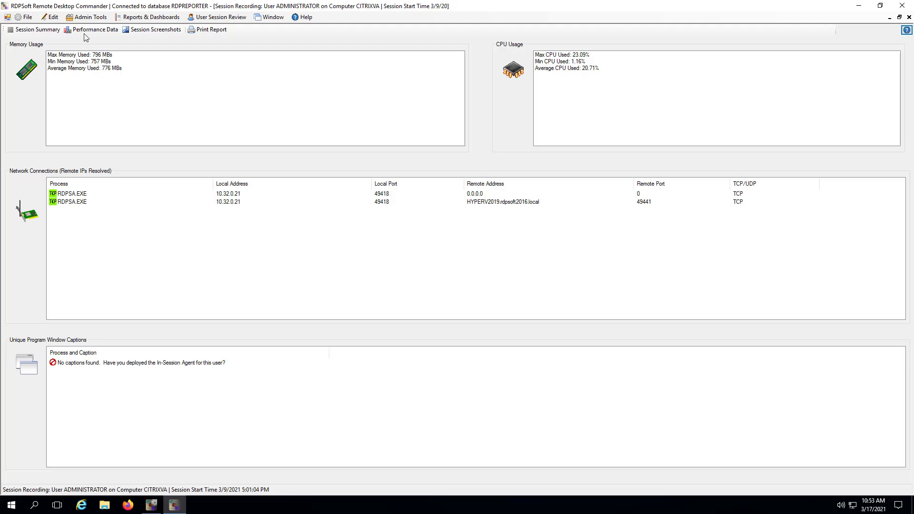
pyautogui.click(84, 30)
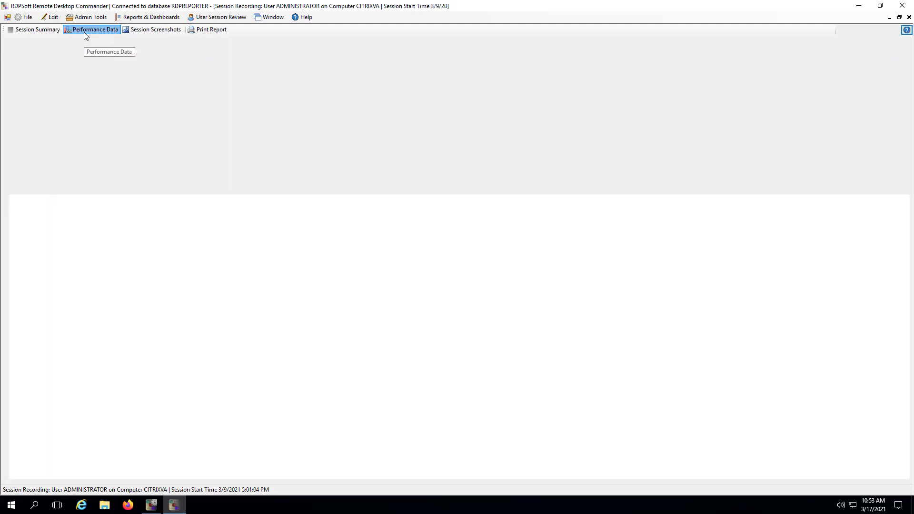
pyautogui.click(202, 78)
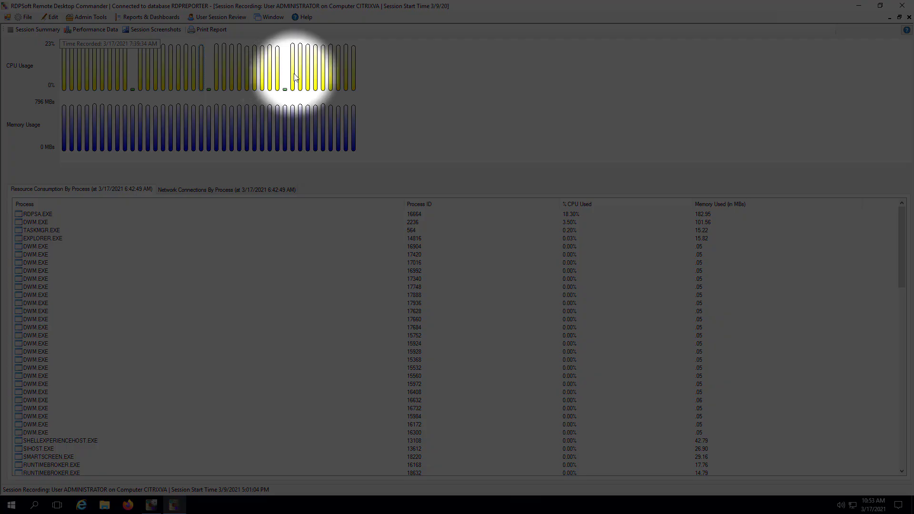
pyautogui.click(293, 78)
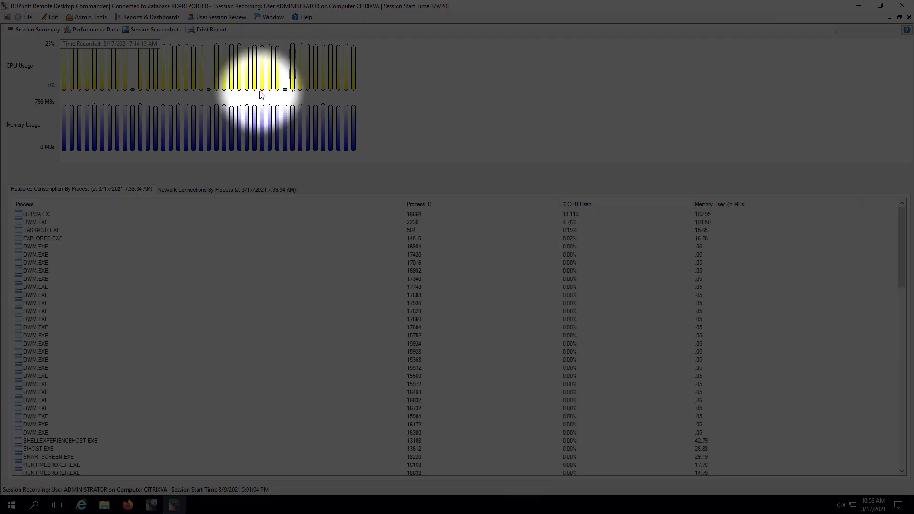
pyautogui.click(38, 215)
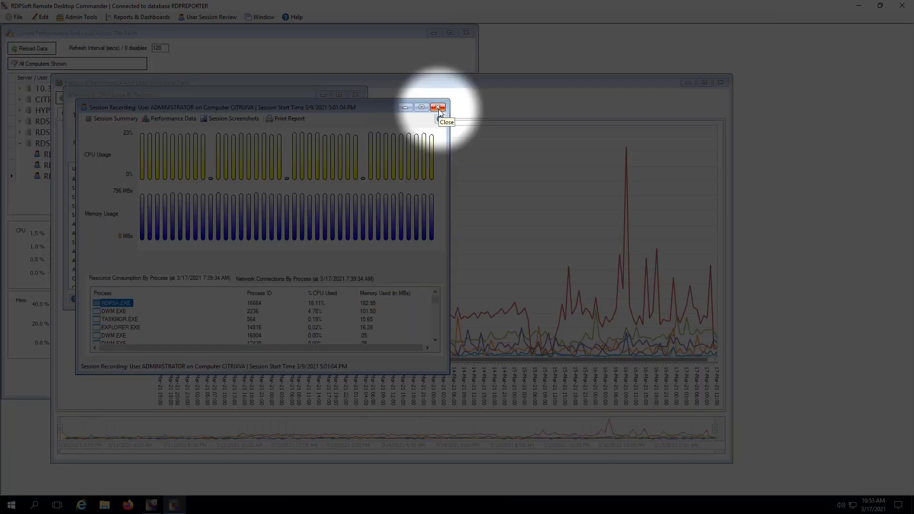
# Close the CITRIXVA session recording, the Memory & CPU Usage By Session report and the historical performance report
pyautogui.click(438, 107)
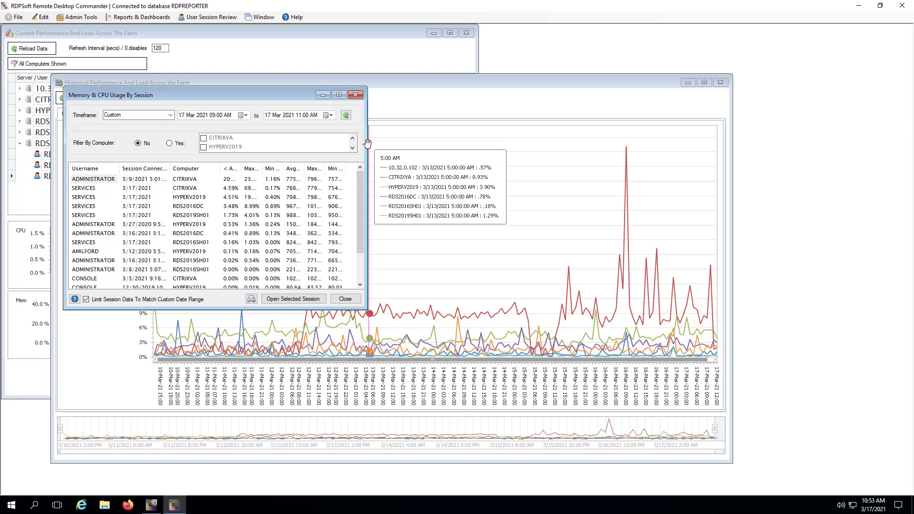
pyautogui.moveTo(366, 146); pyautogui.dragTo(473, 146)
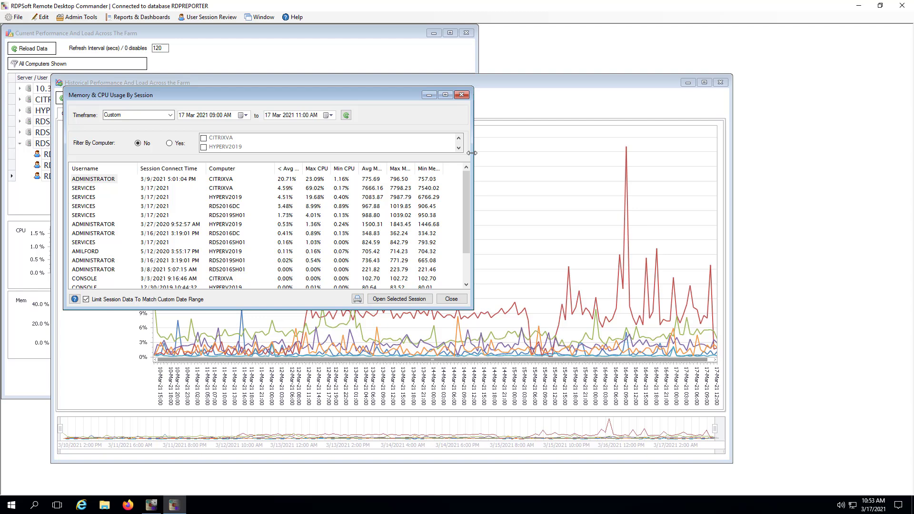
pyautogui.click(462, 97)
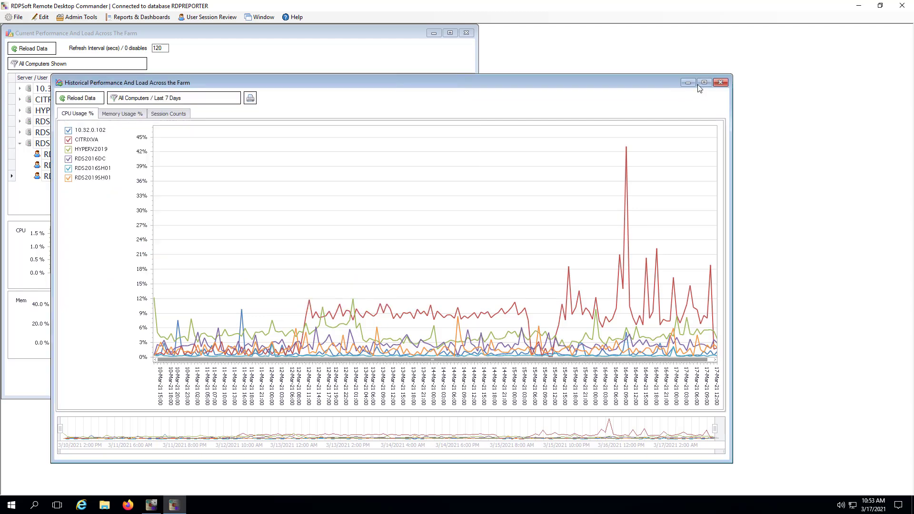
pyautogui.click(720, 83)
# Expand HYPERV2019, open the session recording for its RDPSOFT2016\Administrator user, and move and enlarge the recording window
pyautogui.click(19, 110)
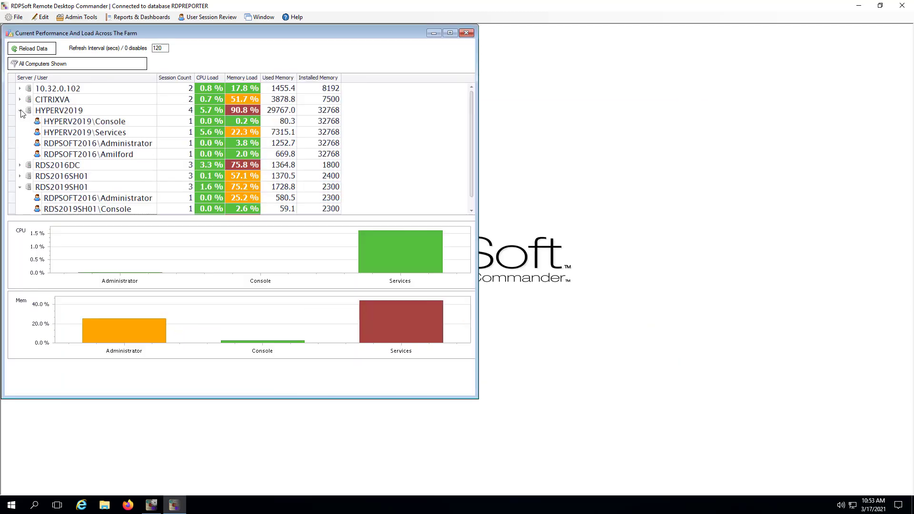
pyautogui.click(84, 144)
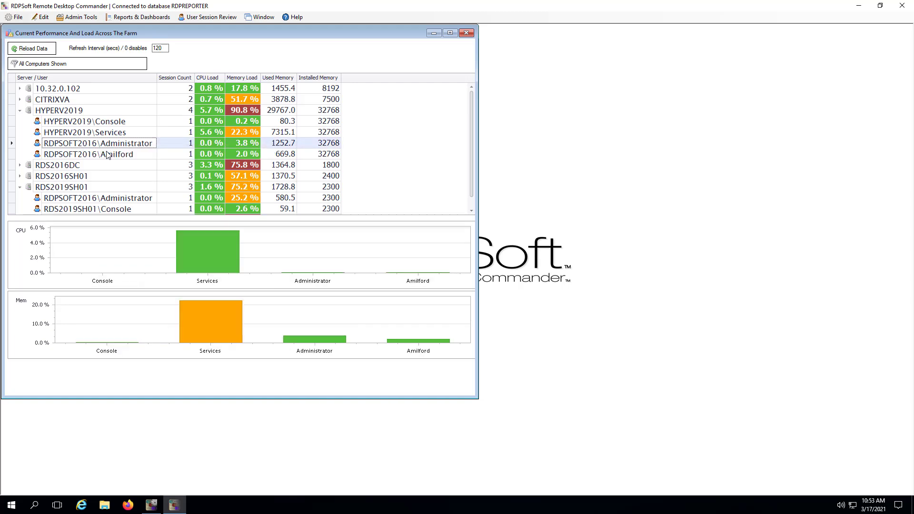
pyautogui.doubleClick(388, 203)
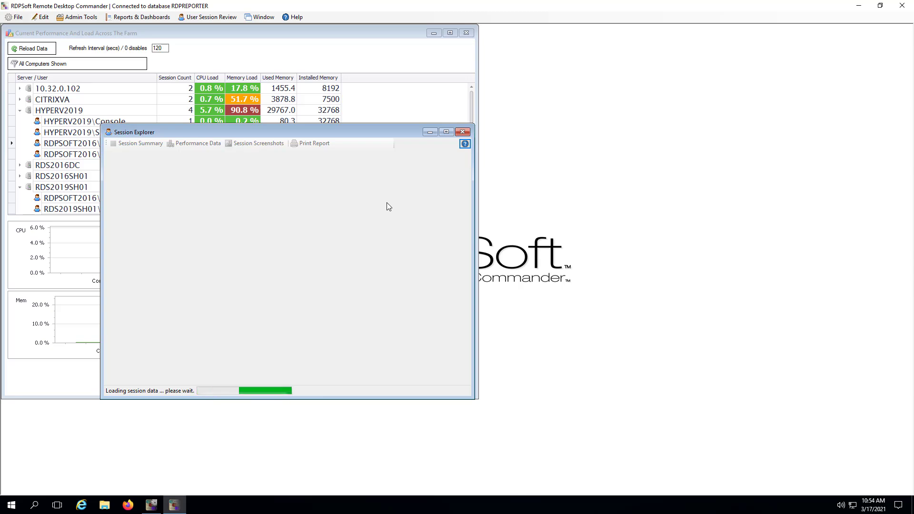
pyautogui.moveTo(245, 127); pyautogui.dragTo(192, 50)
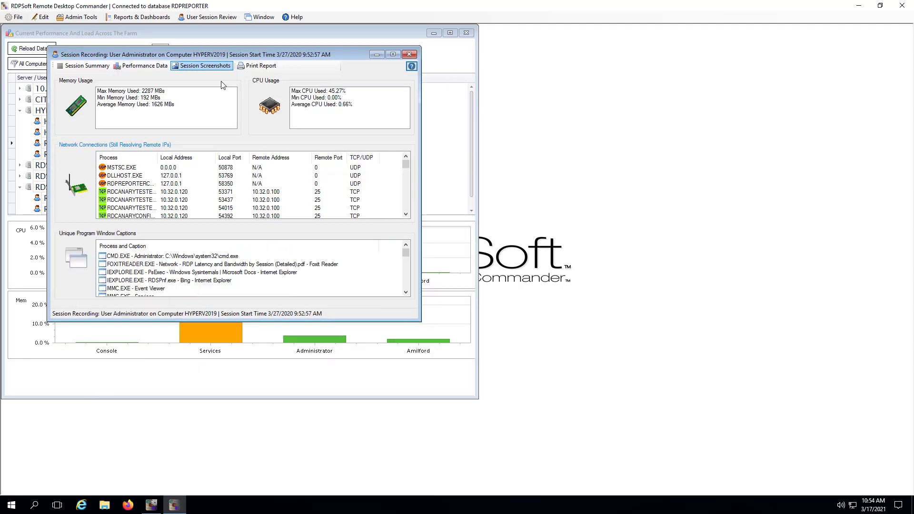
pyautogui.moveTo(419, 322); pyautogui.dragTo(625, 424)
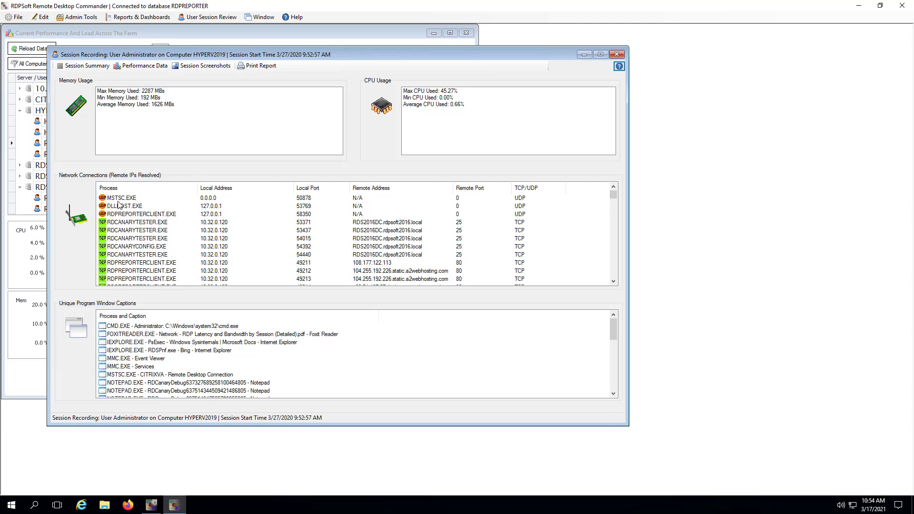
# Examine the network connections by process in the session summary of the HYPERV2019 Administrator session
pyautogui.press('Down')
pyautogui.press('Down')
pyautogui.press('Down')
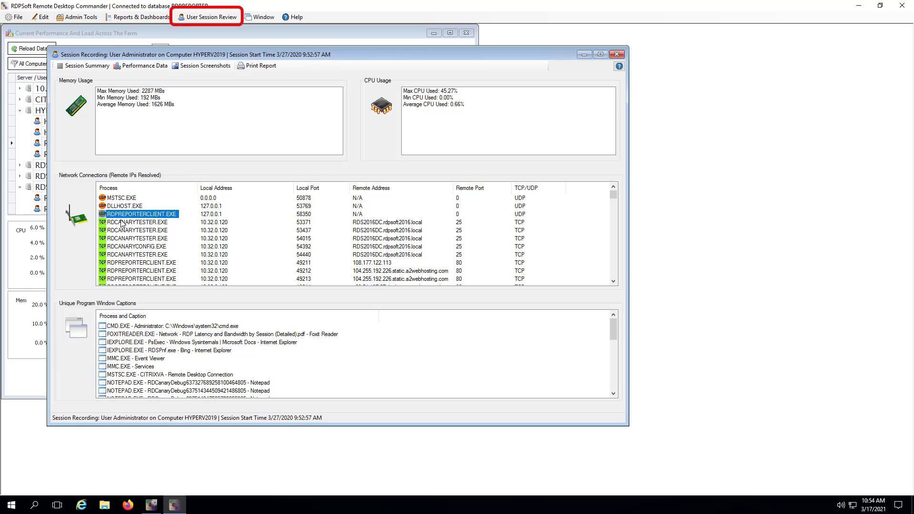
pyautogui.scroll(-2, 122, 224)
pyautogui.scroll(-1, 122, 224)
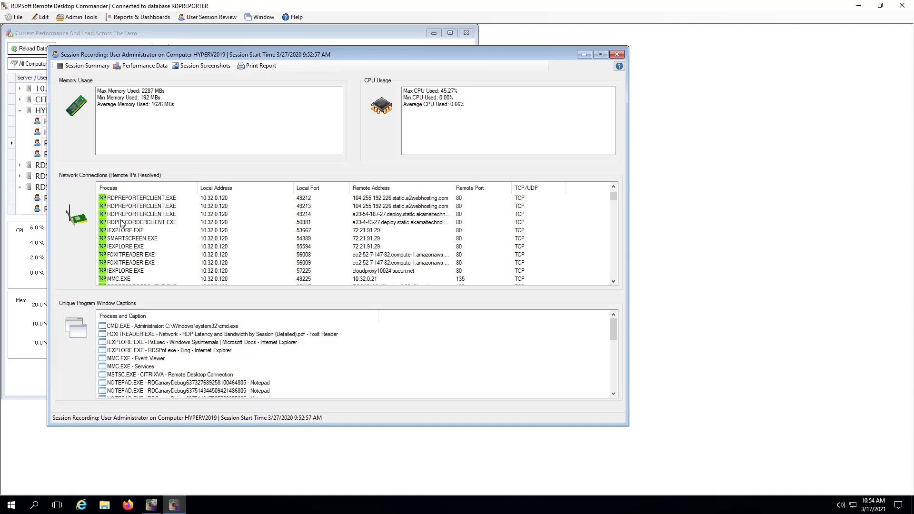
pyautogui.scroll(-3, 122, 224)
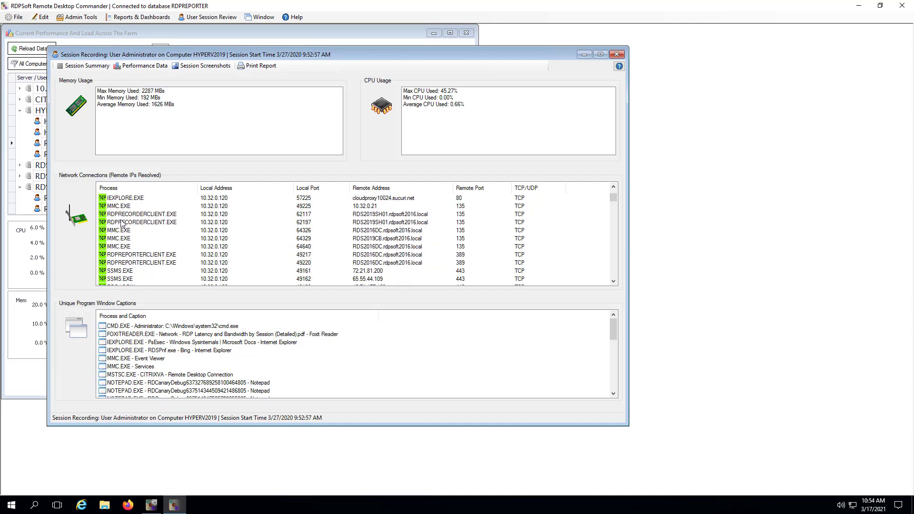
pyautogui.scroll(-1, 122, 224)
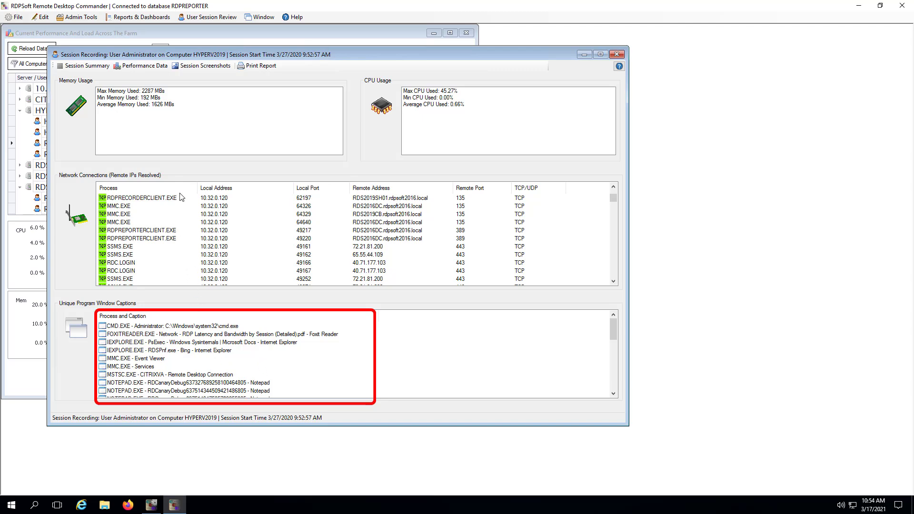
# View the HYPERV2019 Administrator session's performance data and its session screenshots for the range 3/17/2021 12:24:04 PM to 1:18:35 PM
pyautogui.click(148, 69)
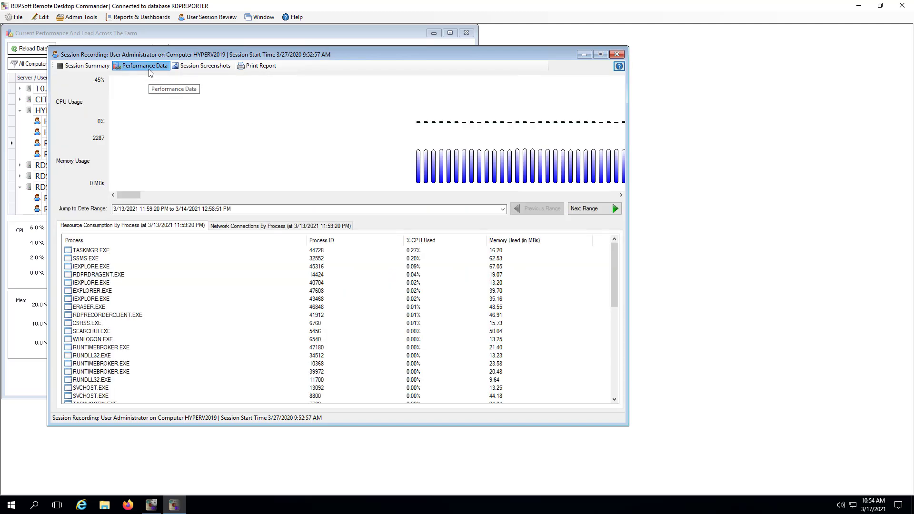
pyautogui.click(203, 72)
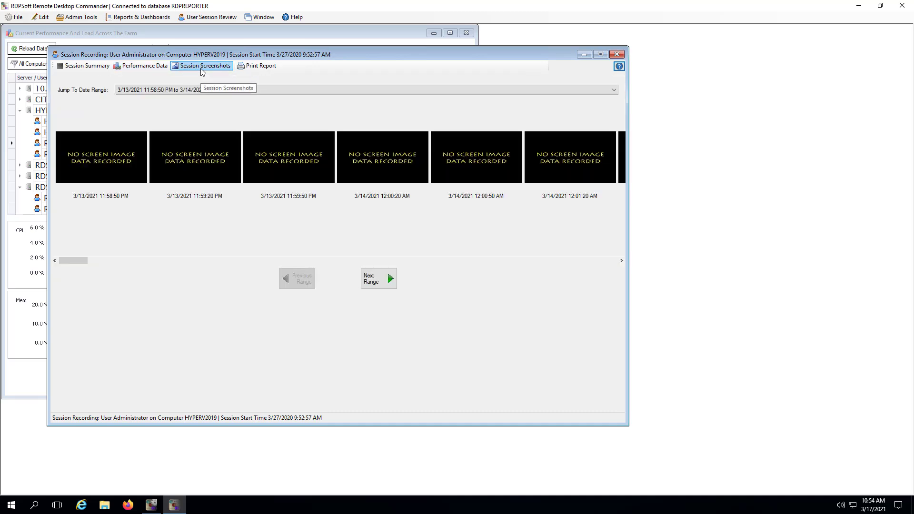
pyautogui.click(617, 90)
pyautogui.moveTo(613, 131); pyautogui.dragTo(617, 275)
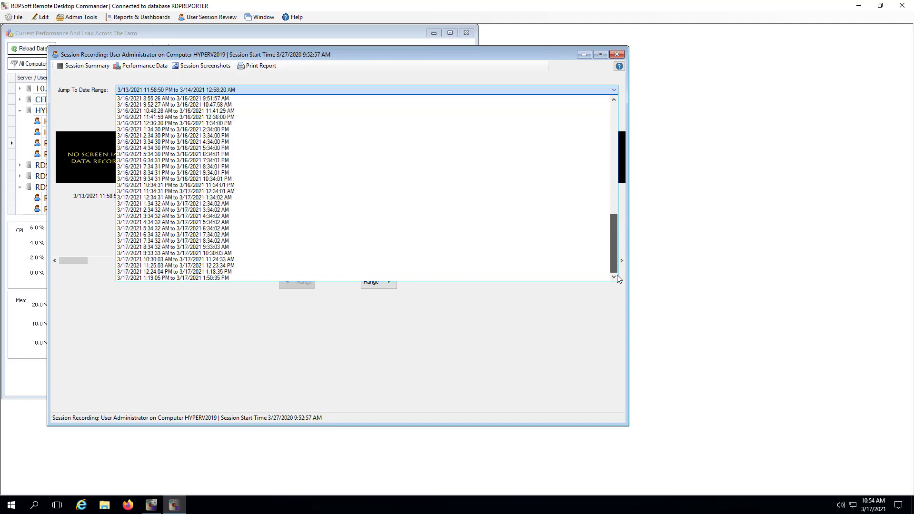
pyautogui.click(216, 272)
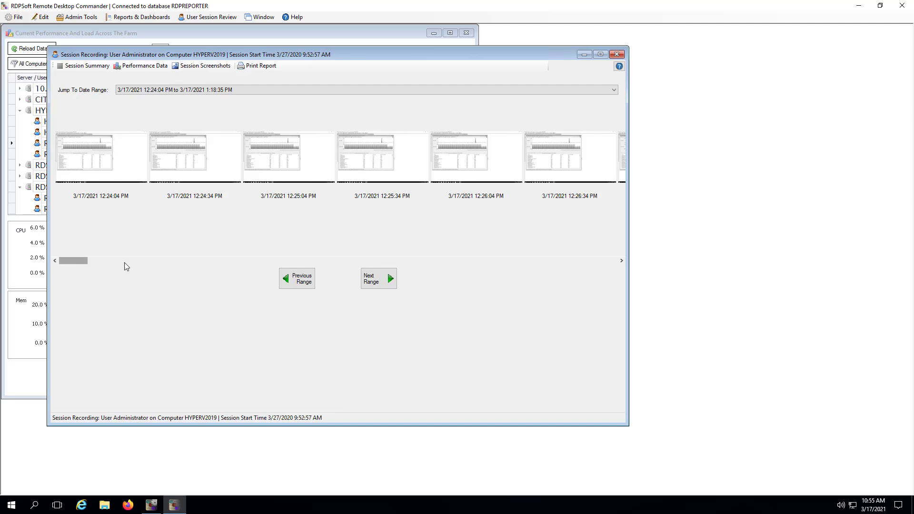
pyautogui.moveTo(73, 261)
pyautogui.mouseDown()
pyautogui.moveTo(267, 280)
pyautogui.moveTo(71, 266)
pyautogui.mouseUp()
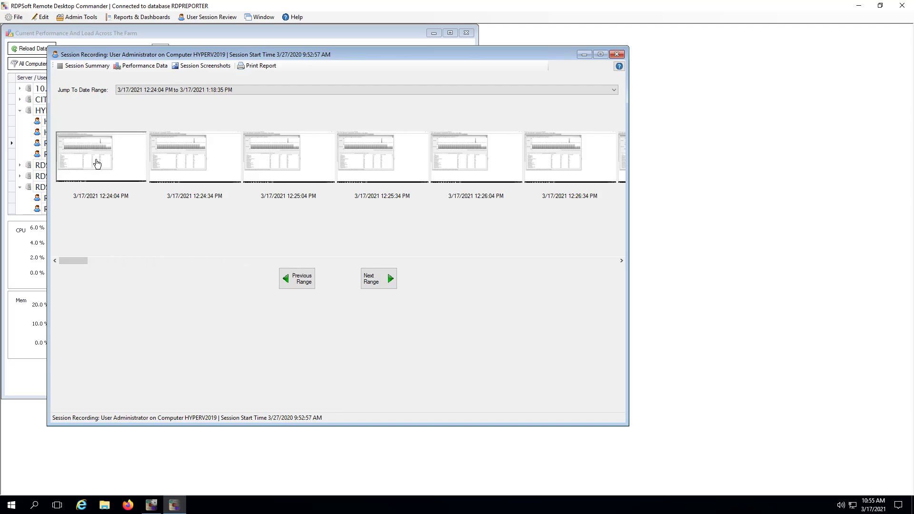
# Enlarge the 3/17/2021 12:24:04 PM session screenshot, advance to the following capture, and close the screenshot viewer
pyautogui.click(97, 163)
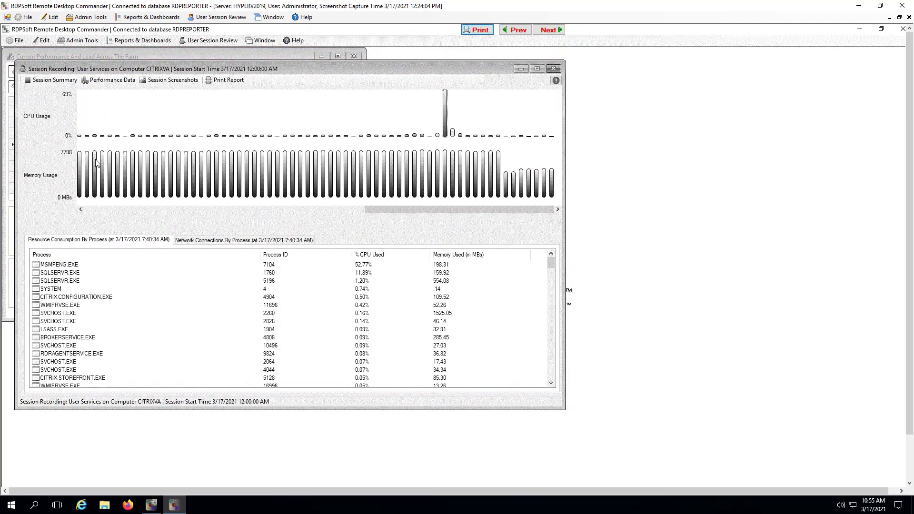
pyautogui.click(549, 31)
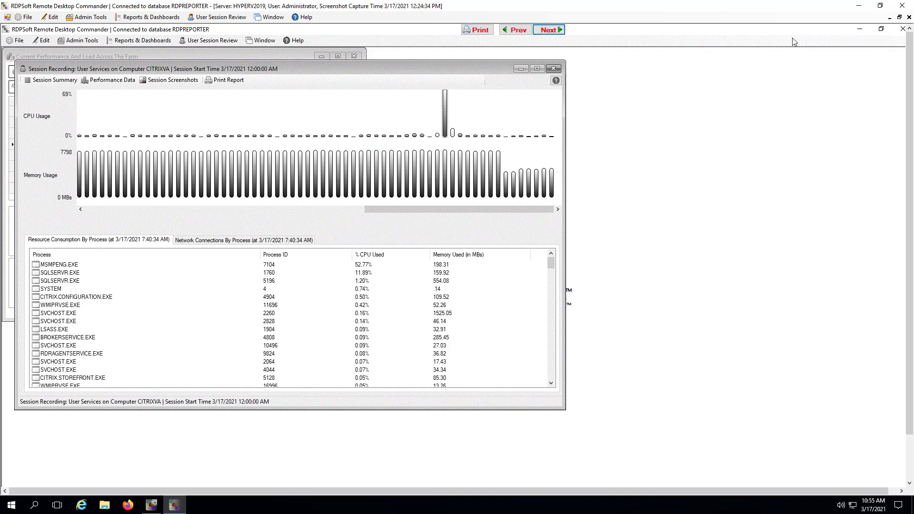
pyautogui.click(900, 17)
pyautogui.moveTo(704, 35); pyautogui.dragTo(591, 41)
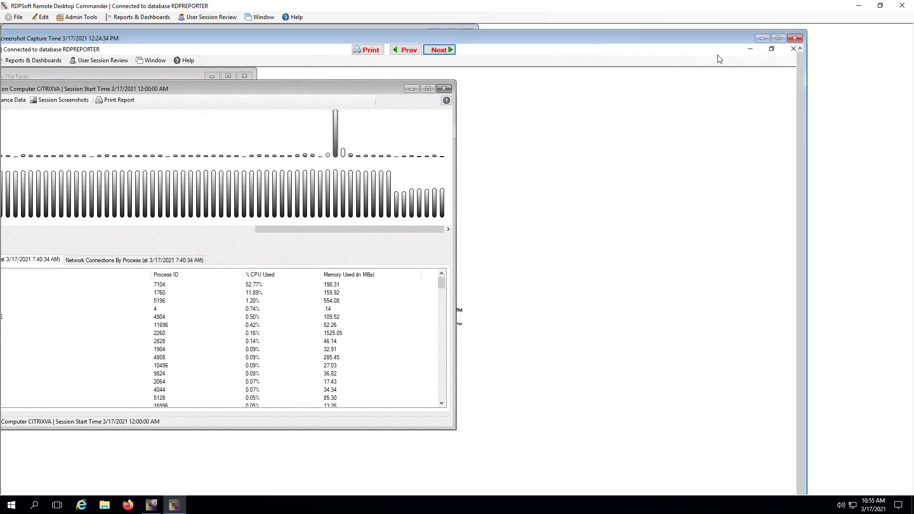
pyautogui.click(794, 38)
# Review the CPU Use By Application report in a moved and enlarged window, and close it
pyautogui.click(142, 17)
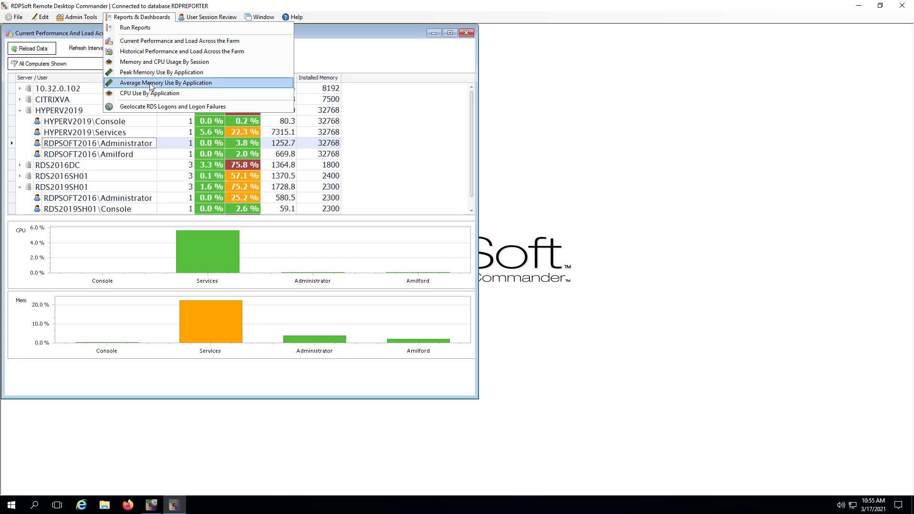
pyautogui.click(155, 94)
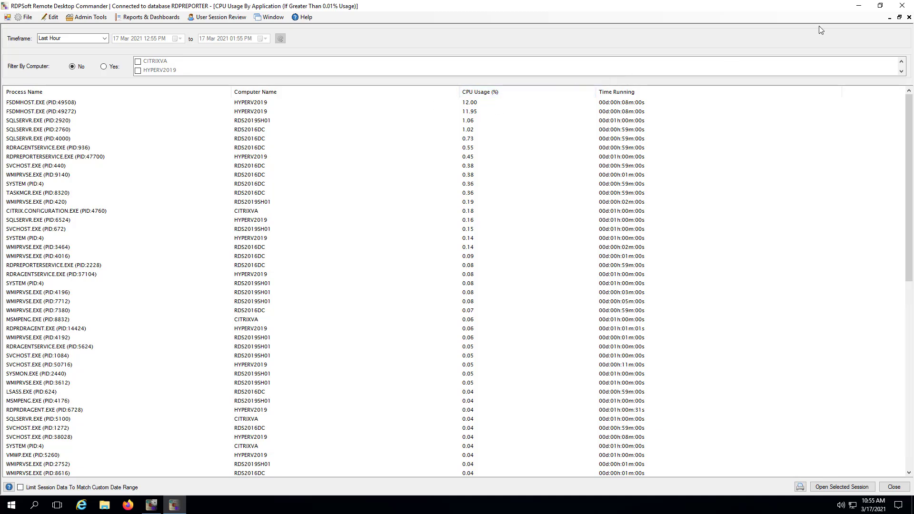
pyautogui.click(900, 17)
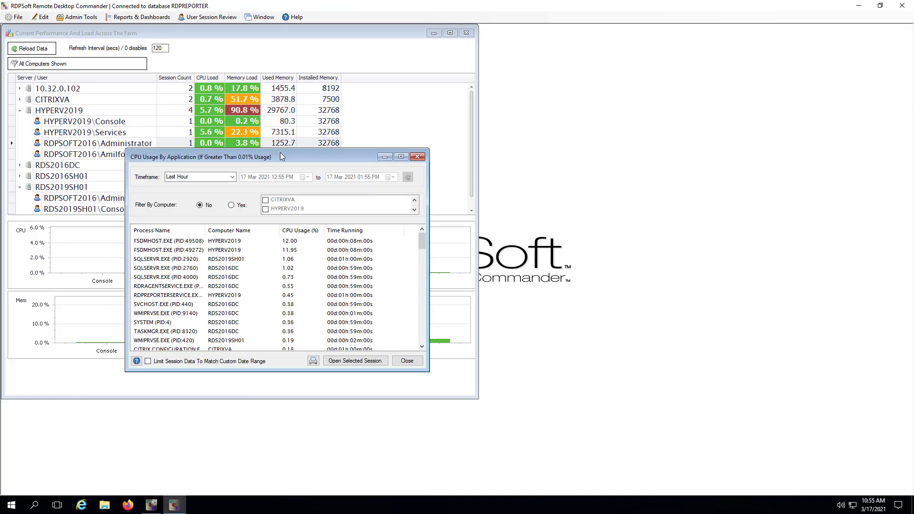
pyautogui.moveTo(280, 153); pyautogui.dragTo(190, 79)
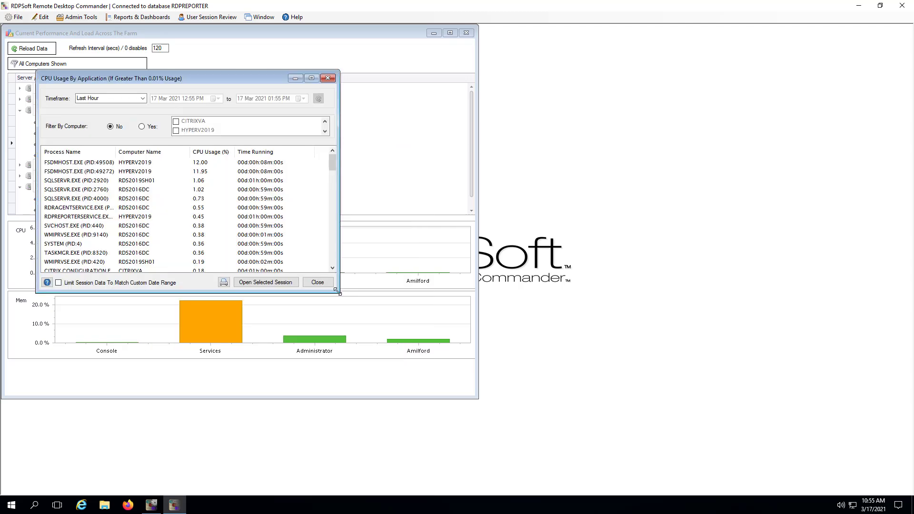
pyautogui.moveTo(339, 292); pyautogui.dragTo(651, 459)
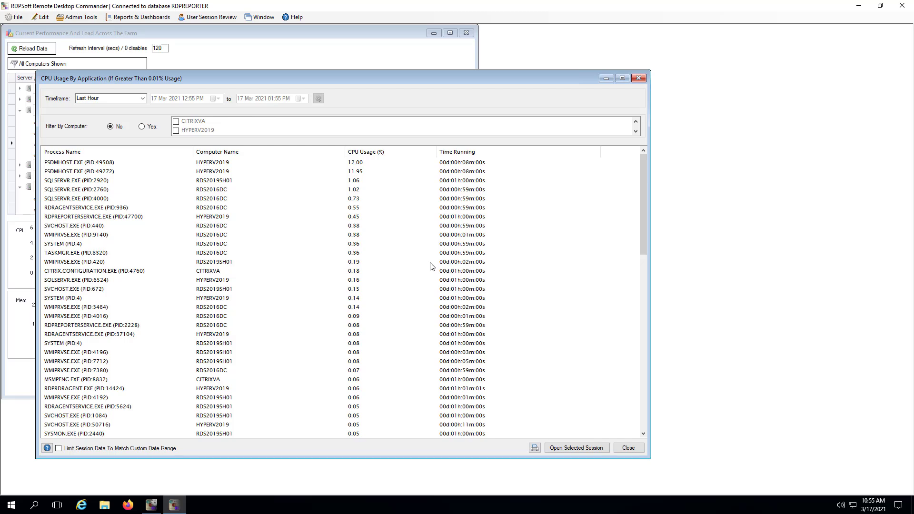
pyautogui.press('Escape')
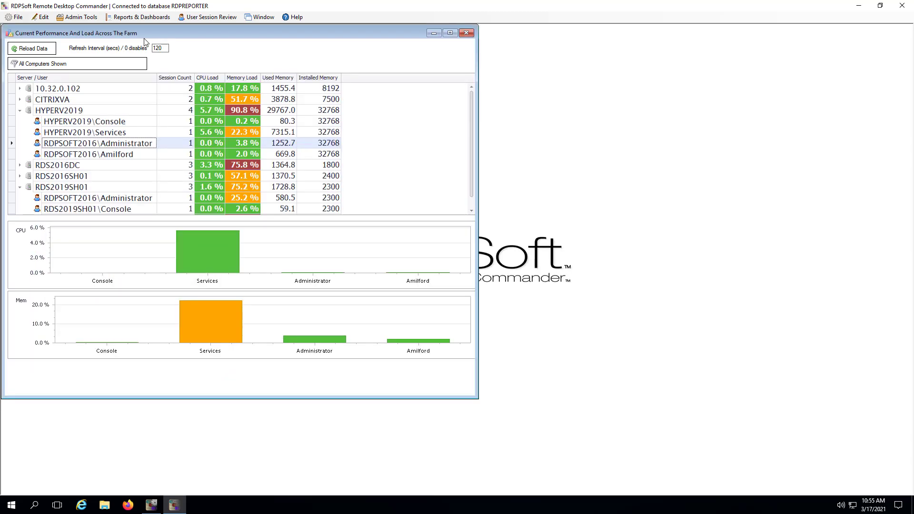
# Review the Average Memory Use By Application report for the last hour and close it
pyautogui.click(141, 17)
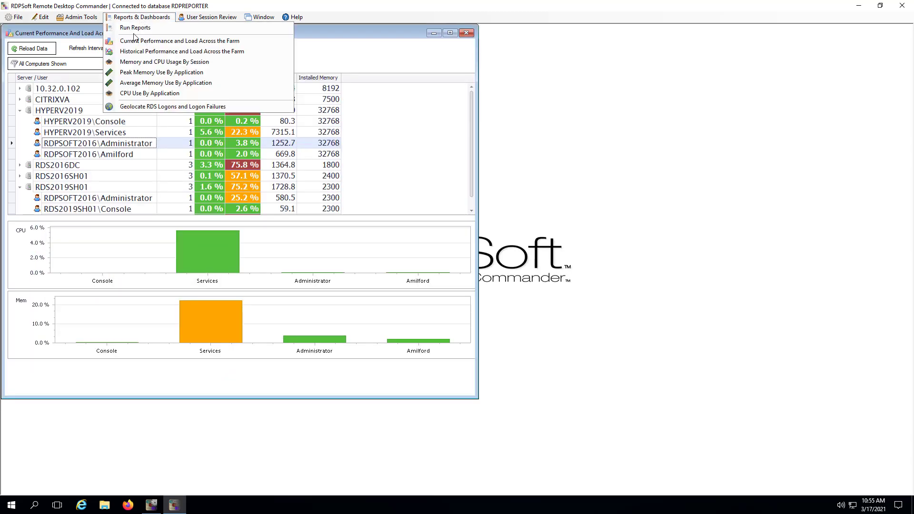
pyautogui.click(127, 84)
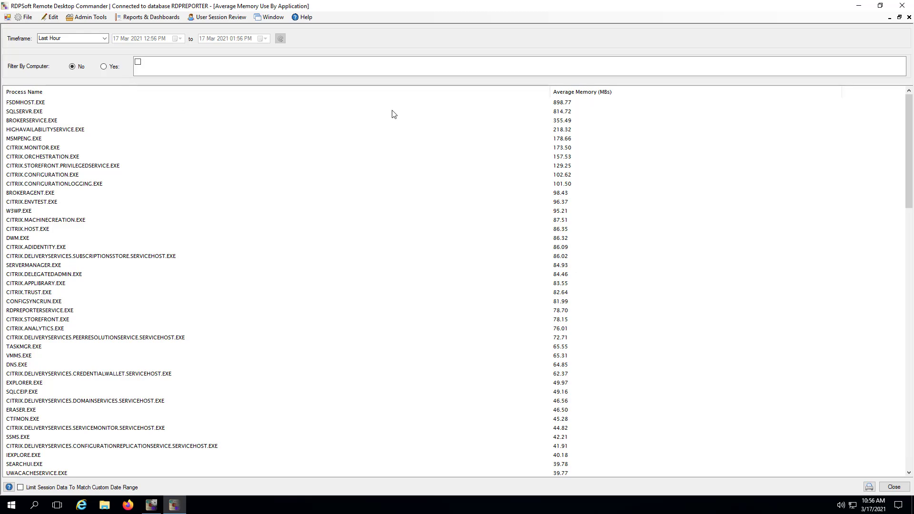
pyautogui.click(900, 19)
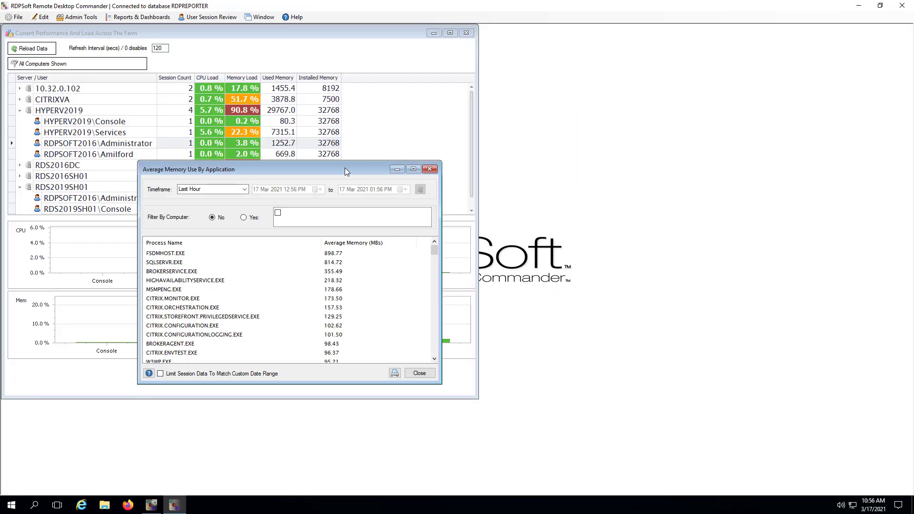
pyautogui.click(430, 170)
# Run the Peak Memory Use By Application report and open the performance data of the Services session on HYPERV2019
pyautogui.click(139, 17)
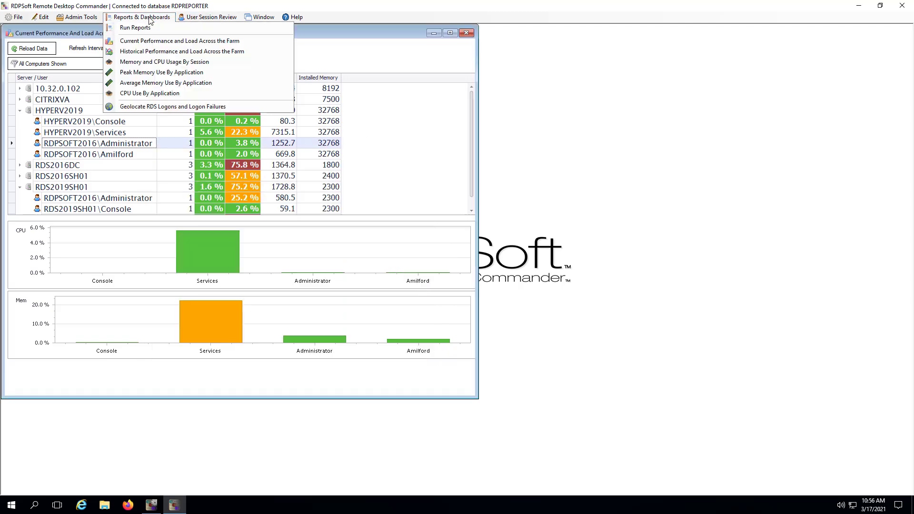
pyautogui.click(138, 76)
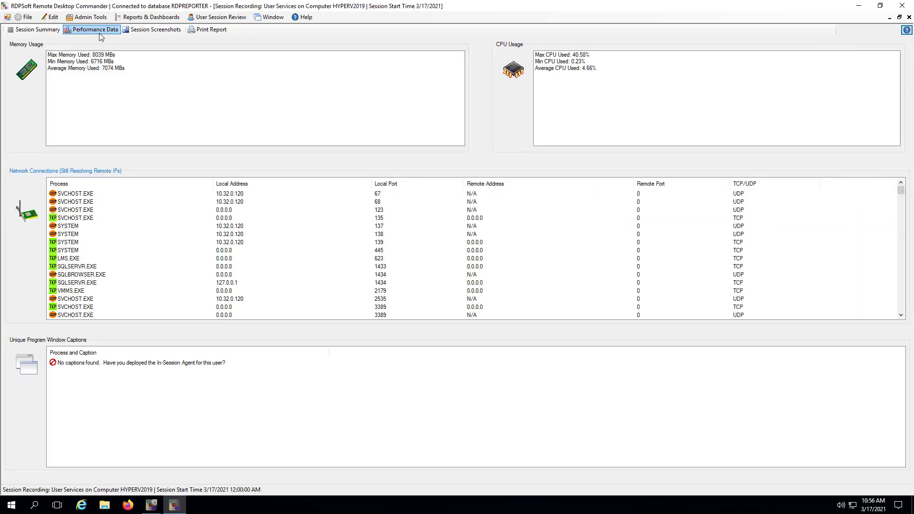
pyautogui.click(99, 32)
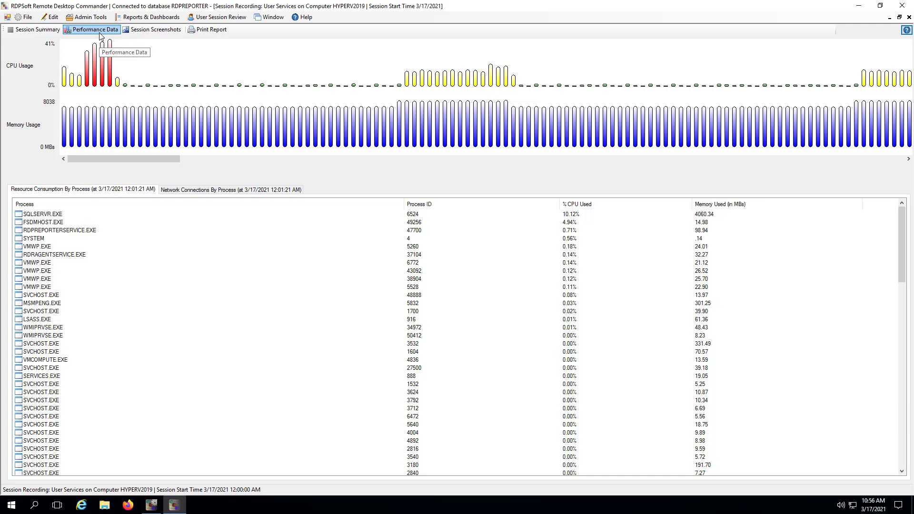
# Examine the Services session's resource consumption by process at the 12:07:21 AM and 12:06:21 AM CPU peaks, select SQLSERVR.EXE, and close the recording
pyautogui.click(110, 72)
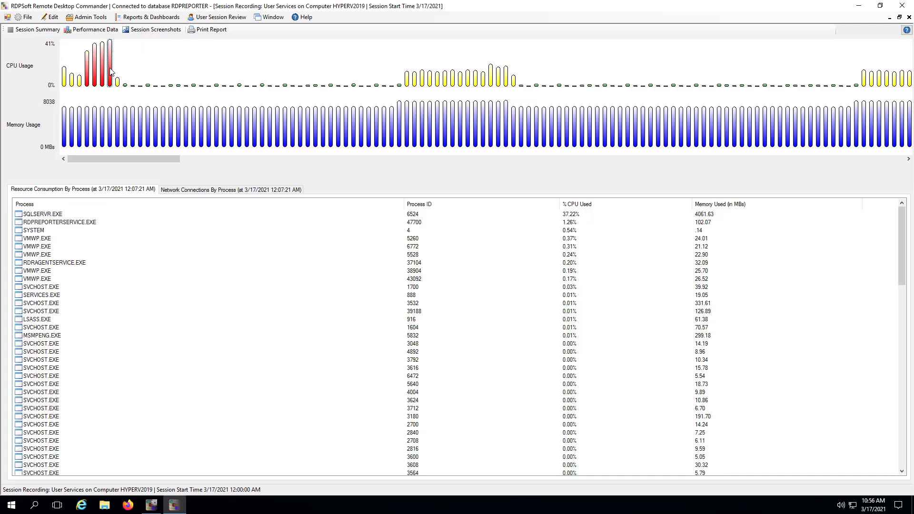
pyautogui.click(103, 77)
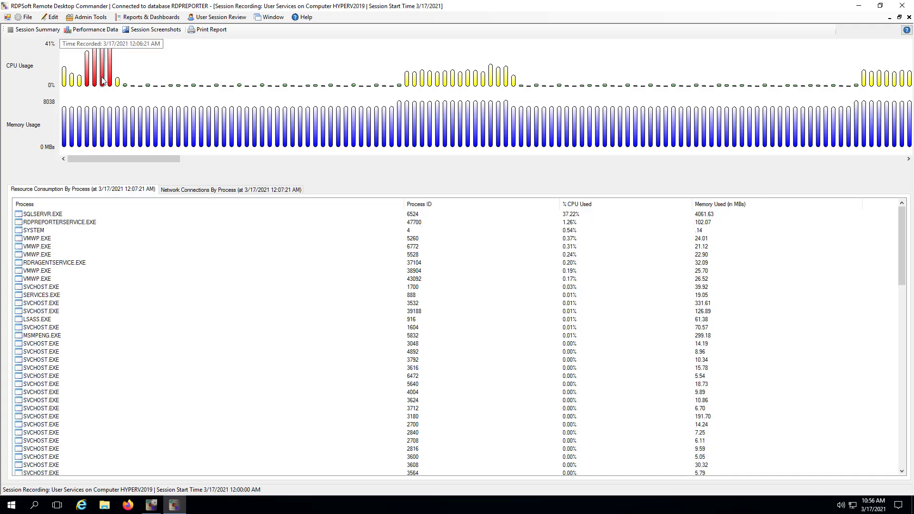
pyautogui.click(40, 215)
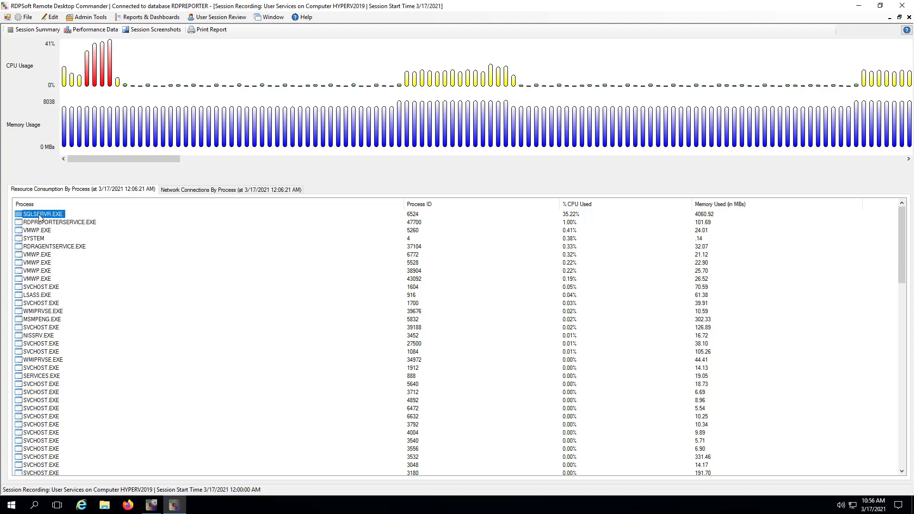
pyautogui.click(899, 17)
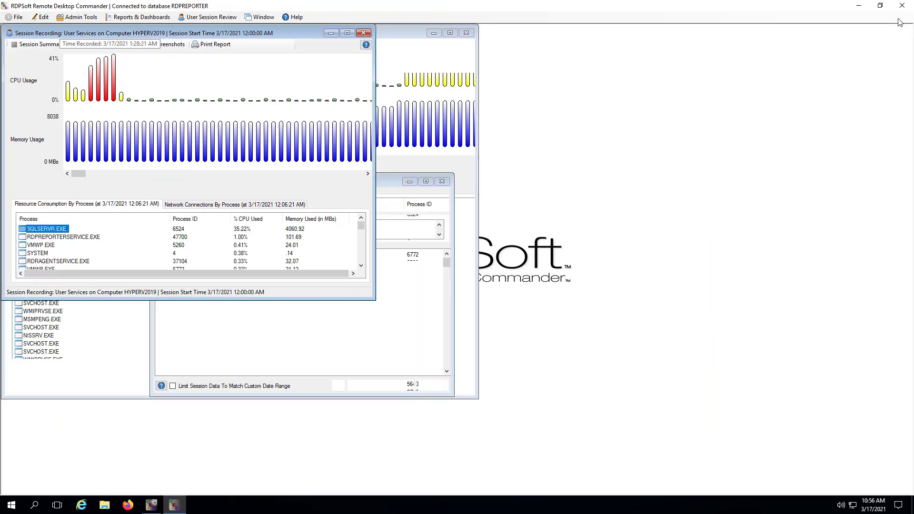
pyautogui.click(362, 33)
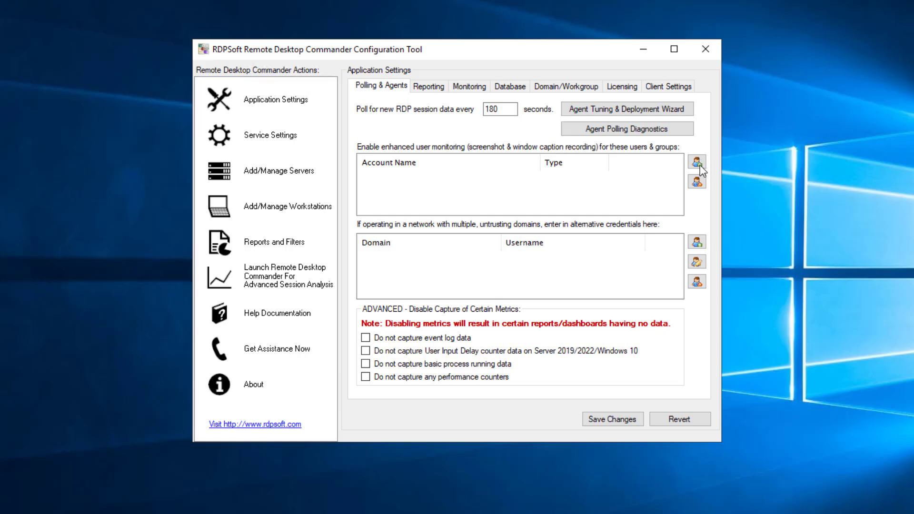
# In the Remote Desktop Commander Configuration Tool, enable enhanced user monitoring for the RDPSoft Monitored Users group and save the changes
pyautogui.click(699, 165)
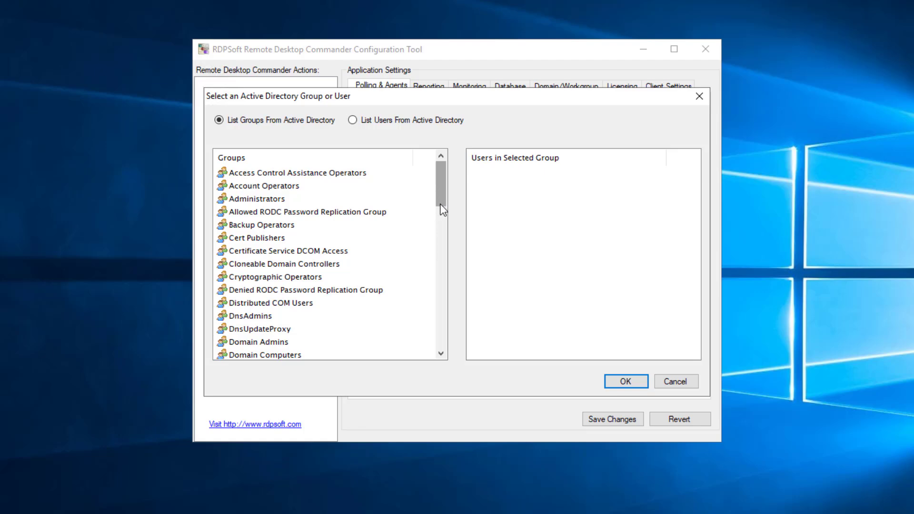
pyautogui.moveTo(440, 205); pyautogui.dragTo(439, 300)
pyautogui.click(265, 263)
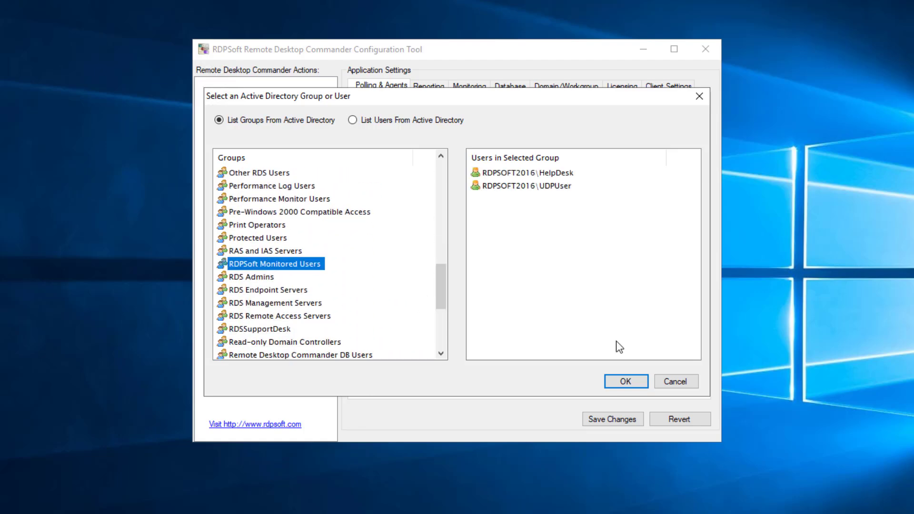
pyautogui.click(633, 380)
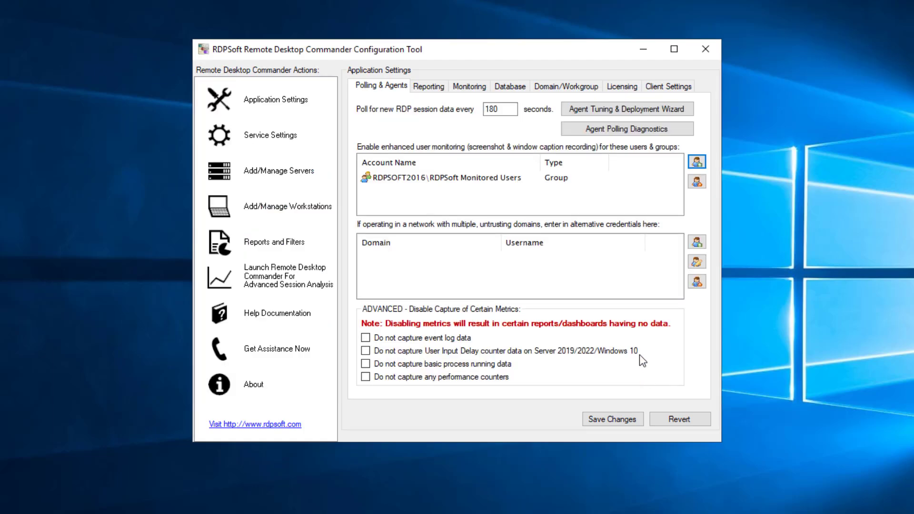
pyautogui.click(619, 419)
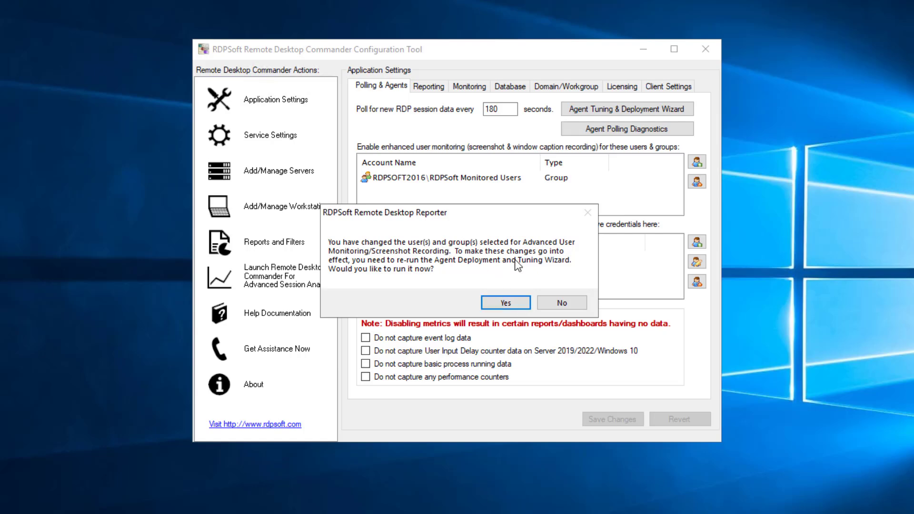
# Agree to run the Agent Deployment and Tuning Wizard, exit it, and reopen it from the polling and agent settings
pyautogui.click(512, 306)
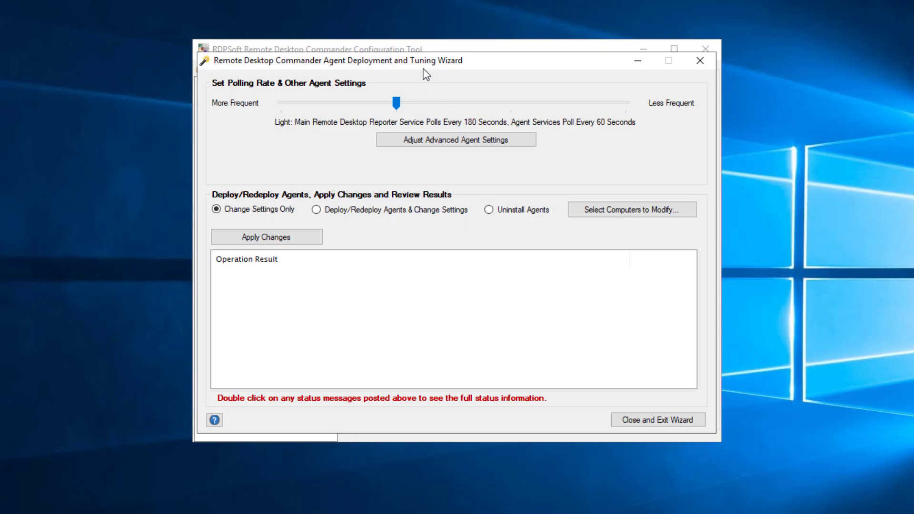
pyautogui.click(661, 426)
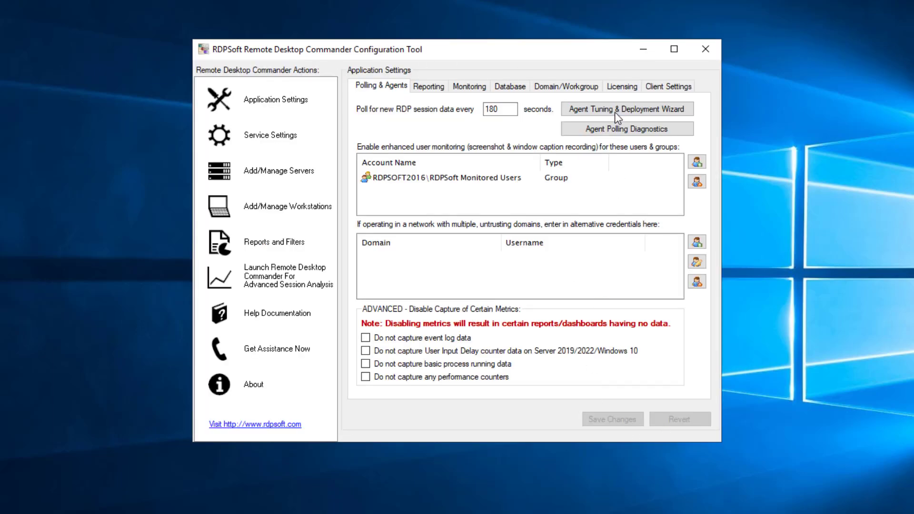
pyautogui.click(615, 110)
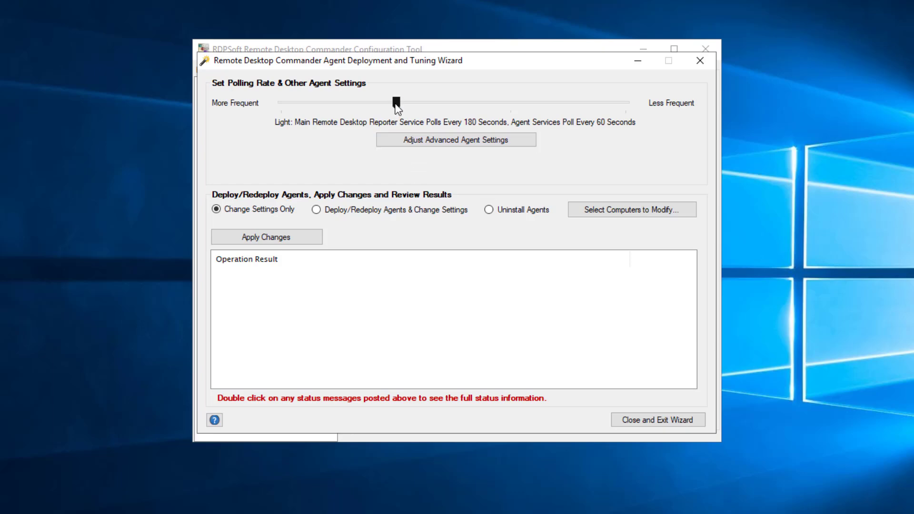
# Configure the advanced agent settings with TCP/UDP collection off, turbo mode on and at most 50 concurrent users, and choose the Uninstall Agents operation
pyautogui.click(431, 146)
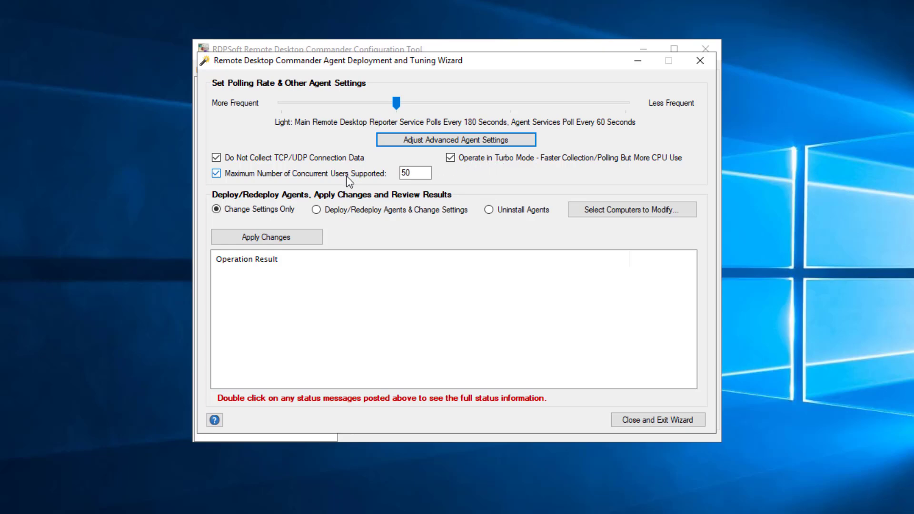
pyautogui.click(424, 172)
pyautogui.click(317, 210)
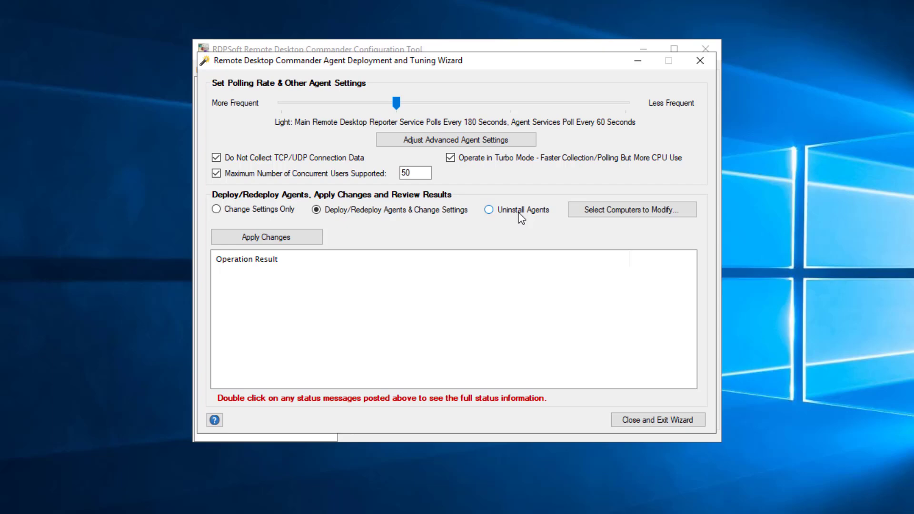
pyautogui.click(520, 213)
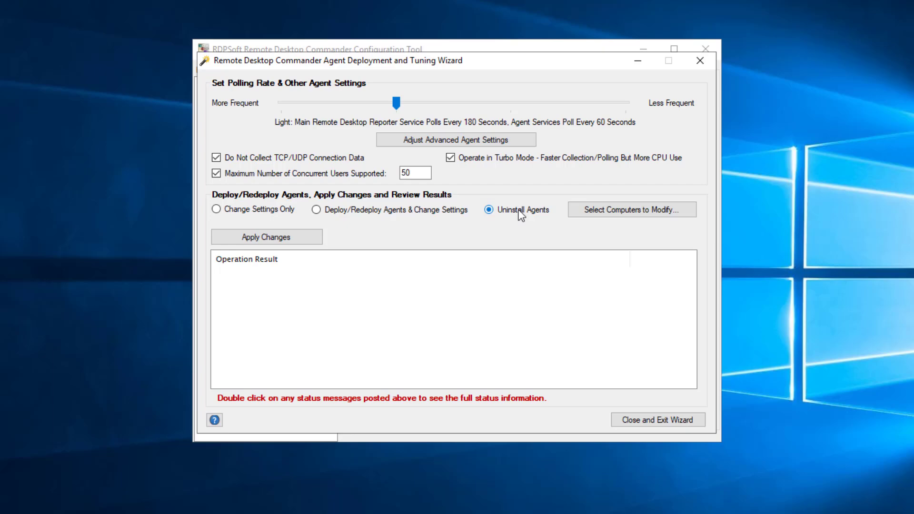
# Choose the Change Settings Only operation and include servers BRUCKNER and RDC72019 in the computers to modify
pyautogui.click(388, 217)
pyautogui.click(279, 217)
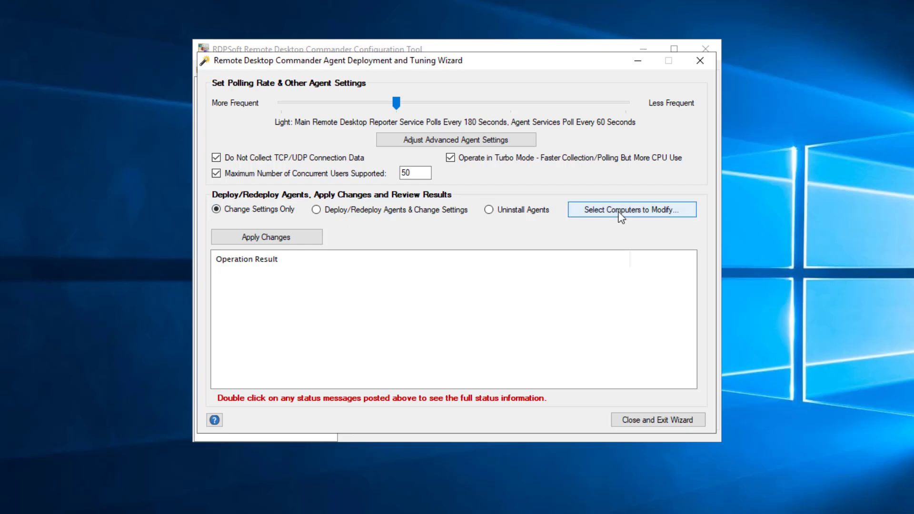
pyautogui.click(622, 214)
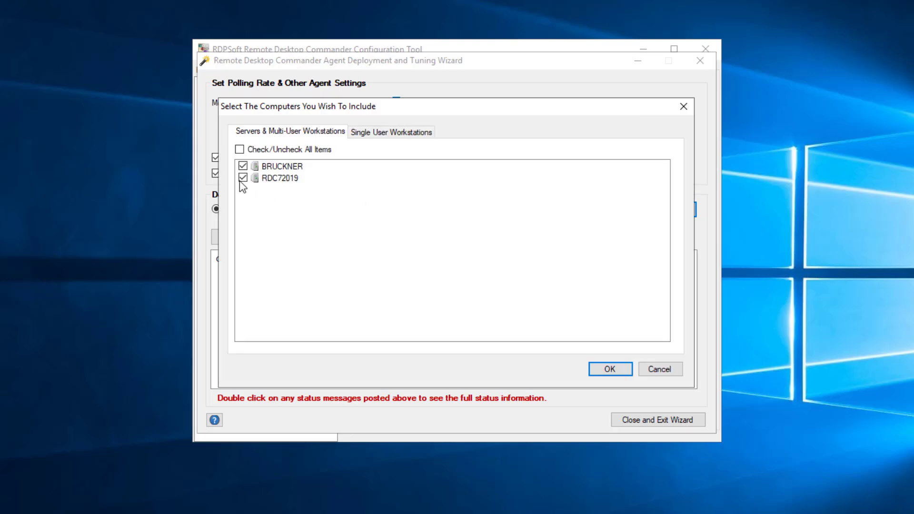
pyautogui.click(239, 150)
pyautogui.click(239, 150)
pyautogui.click(622, 376)
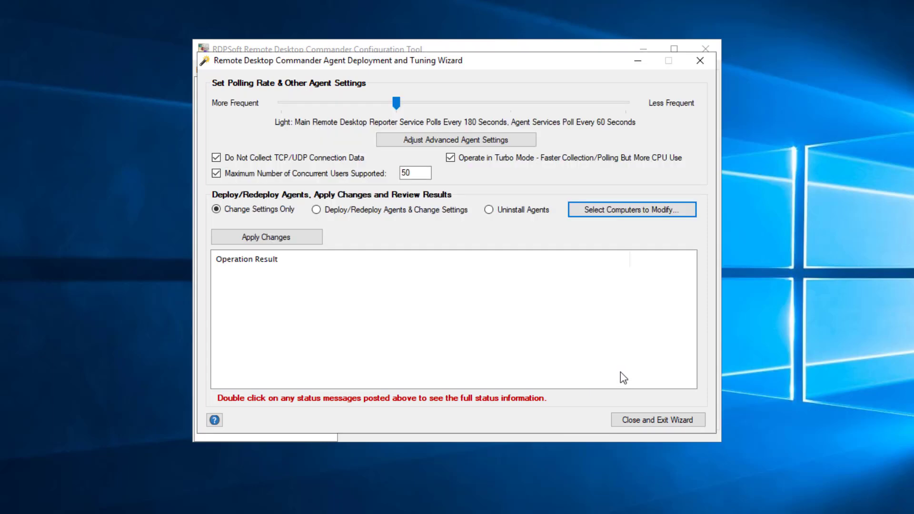
# Deploy/redeploy the agents with changed settings to the selected computers, agree to proceed, and exit the wizard once the operations finish
pyautogui.click(322, 214)
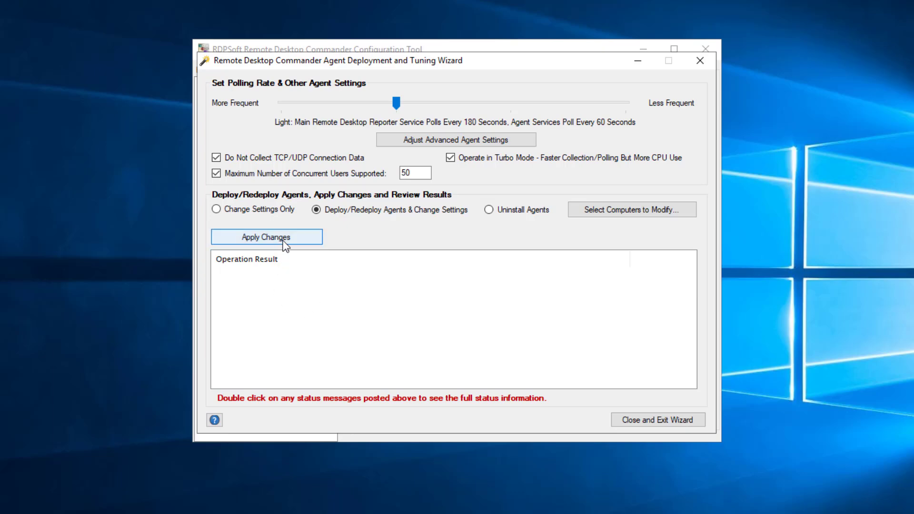
pyautogui.click(284, 242)
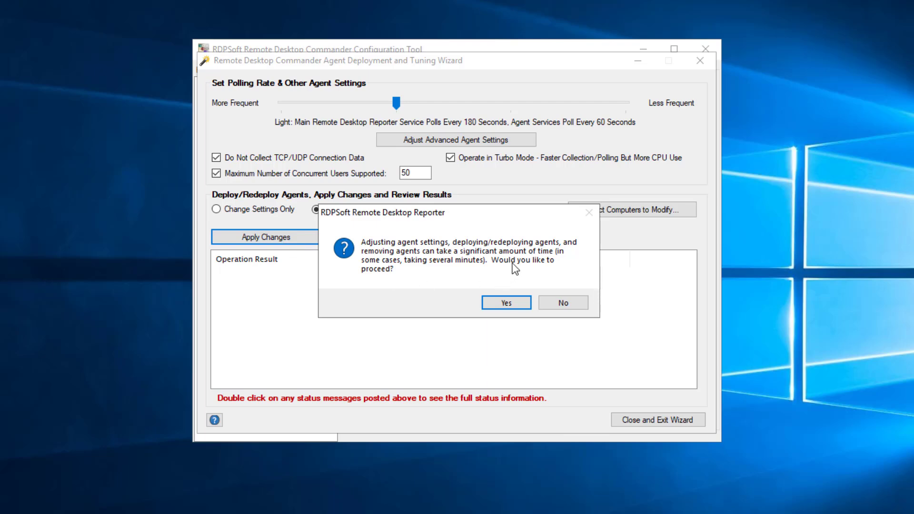
pyautogui.click(507, 303)
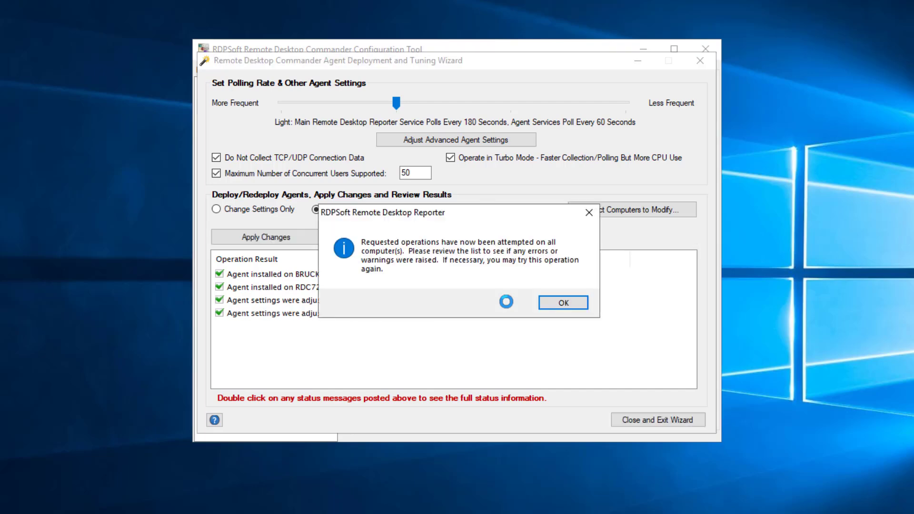
pyautogui.click(565, 305)
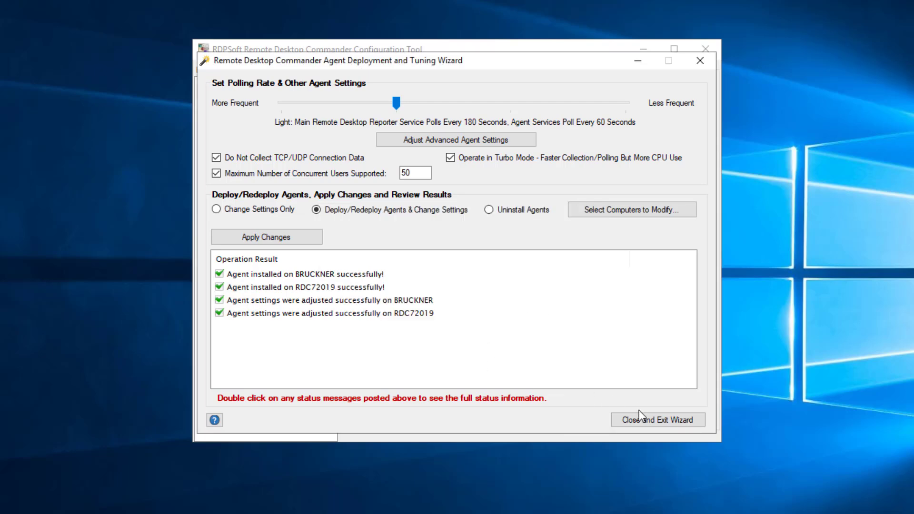
pyautogui.click(636, 425)
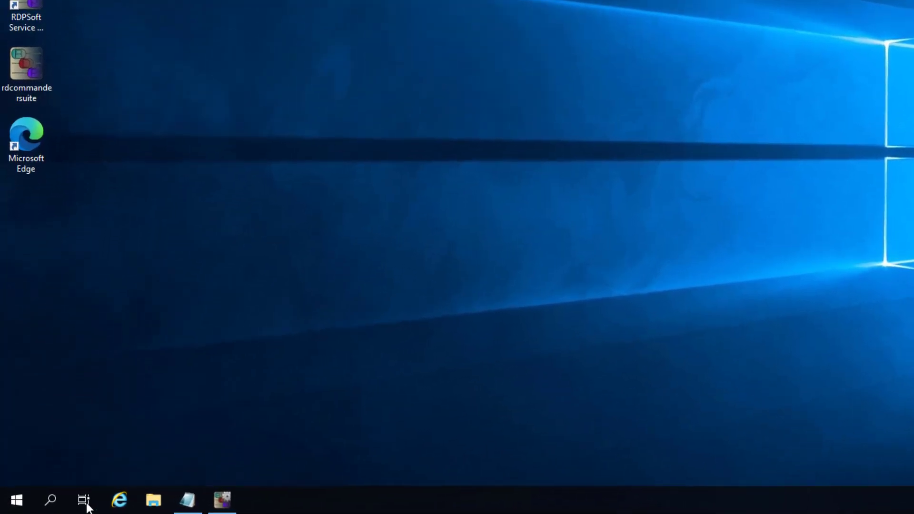
# Open the Remote Desktop Commander Agent Deployment Guide and go to its WinRM (Windows Remote Management) Requirements section
pyautogui.click(17, 500)
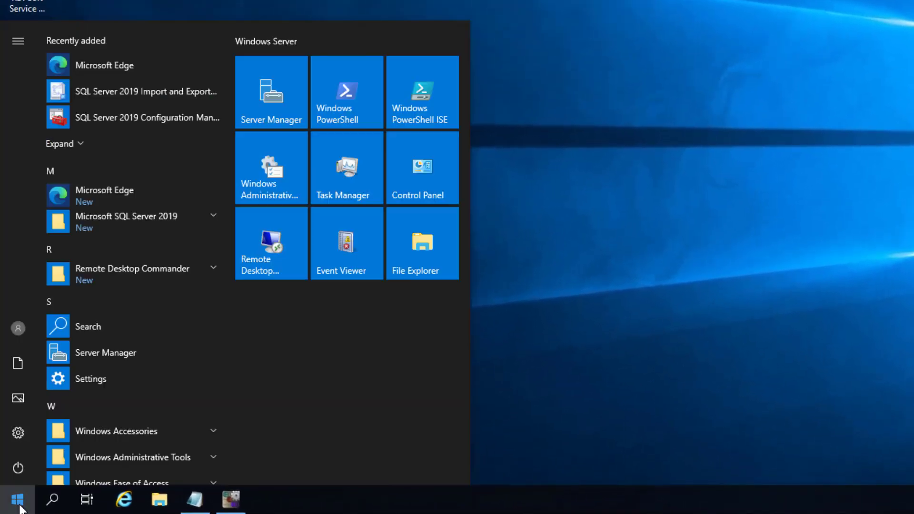
pyautogui.click(215, 269)
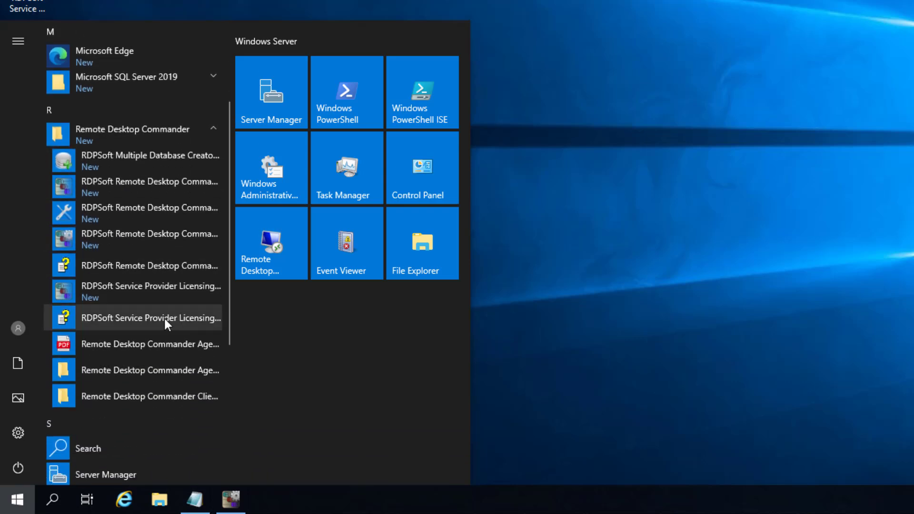
pyautogui.click(139, 344)
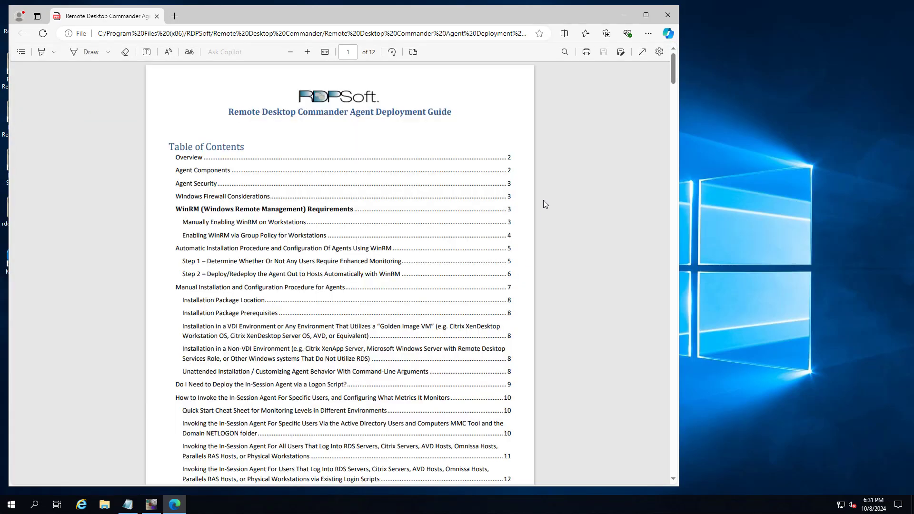
pyautogui.click(346, 211)
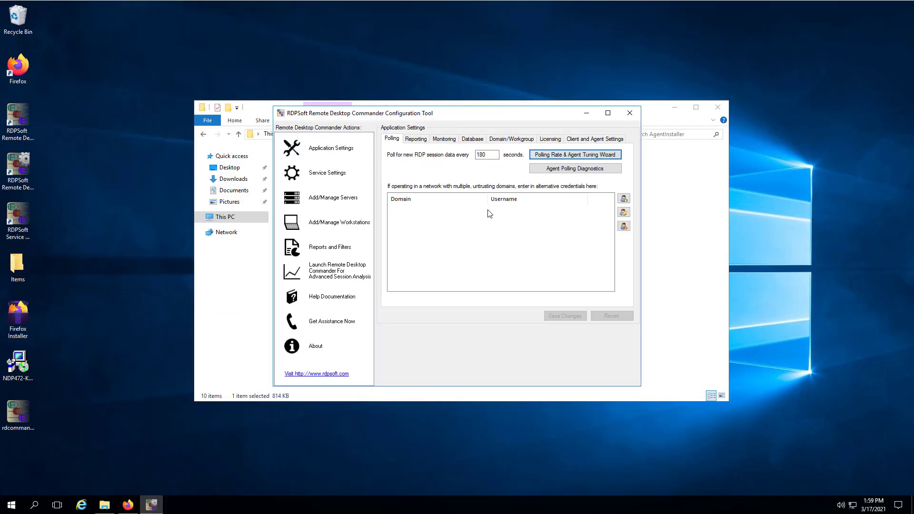
# View the monitored servers in the Configuration Tool, then launch Remote Desktop Commander and connect to the RDPReporter database on .\RDPSoft
pyautogui.click(315, 200)
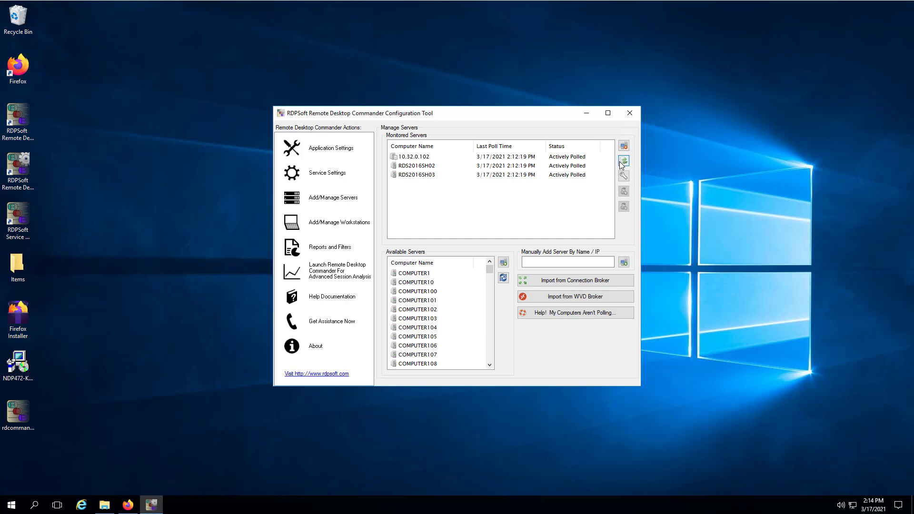
pyautogui.click(319, 275)
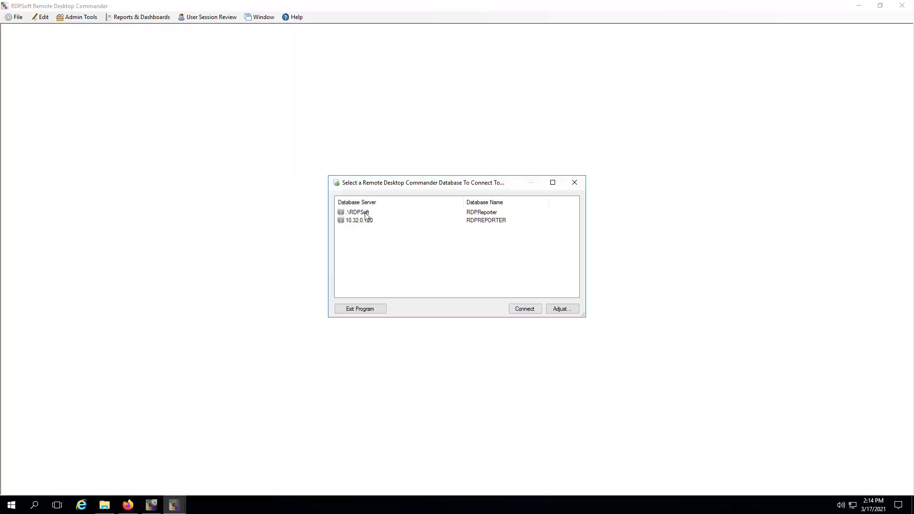
pyautogui.click(366, 213)
pyautogui.doubleClick(365, 213)
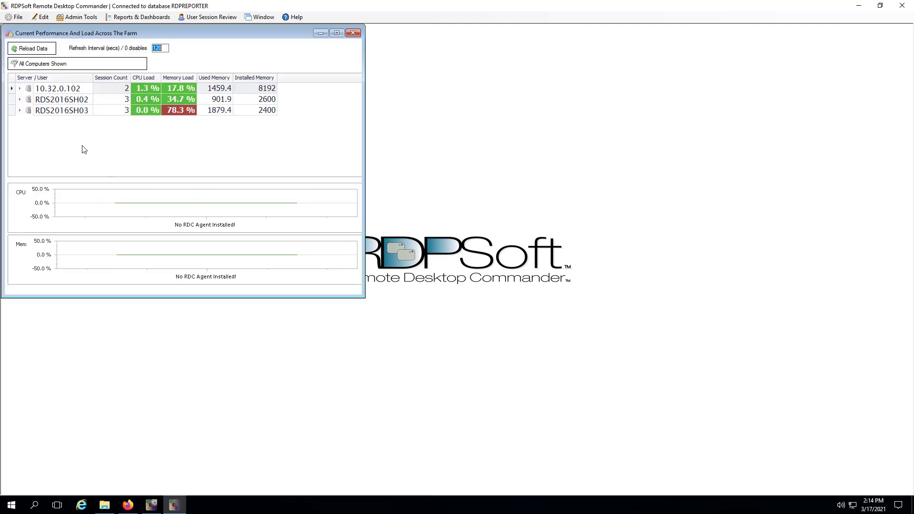
# Expand the sessions of RDS2016SH03 and RDS2016SH02, open the performance history of Administrator on RDS2016SH03, and enlarge the recording window
pyautogui.click(19, 111)
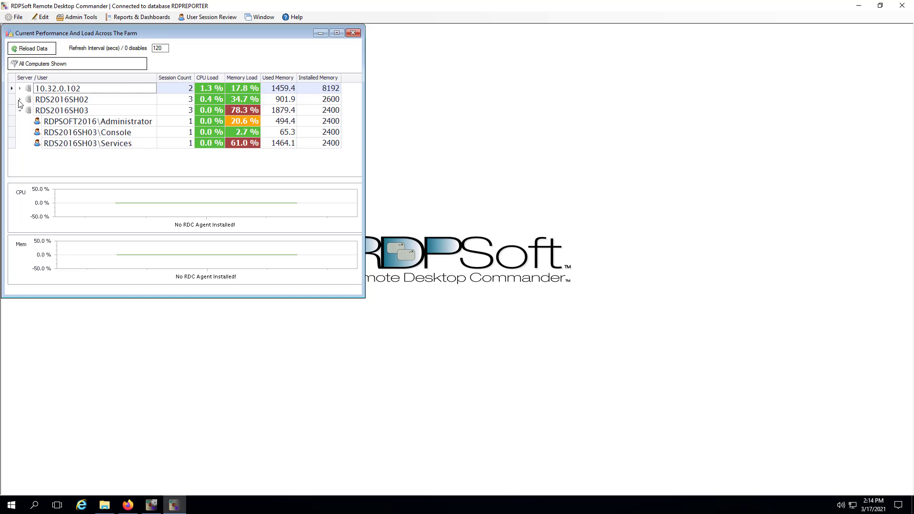
pyautogui.click(19, 100)
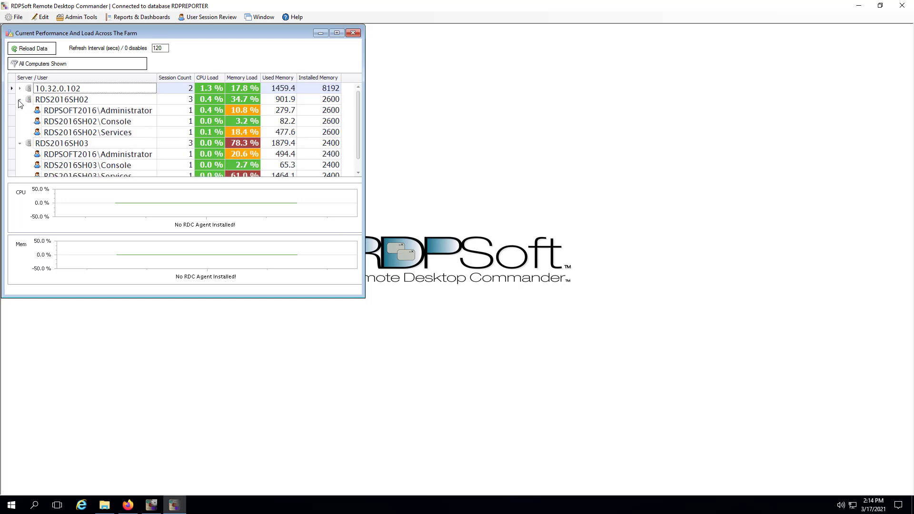
pyautogui.click(74, 159)
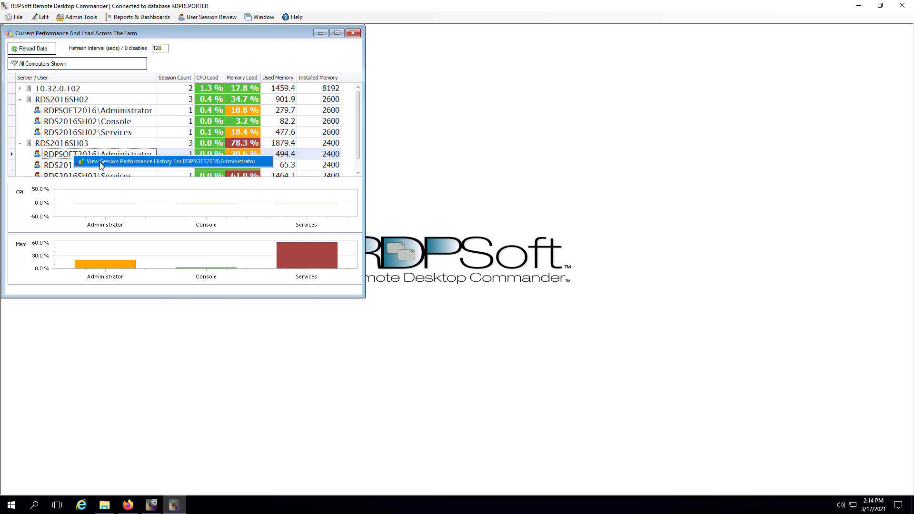
pyautogui.doubleClick(98, 160)
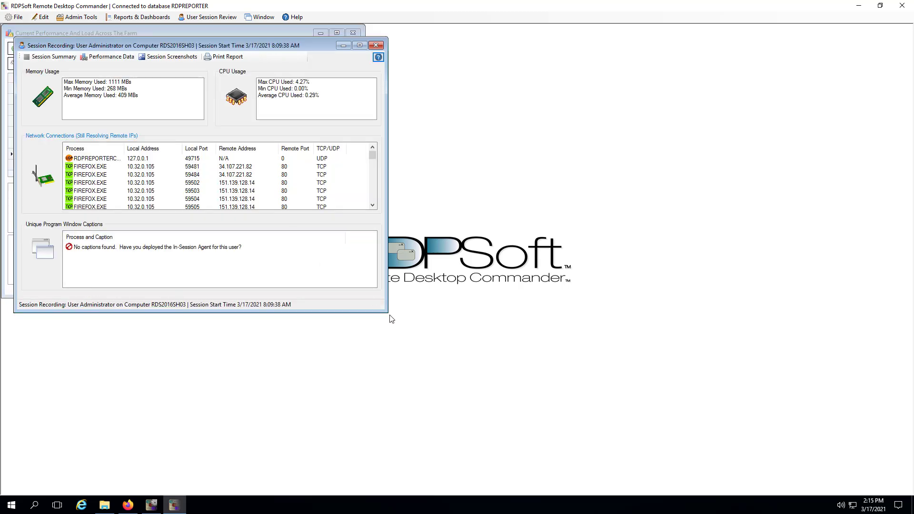
pyautogui.moveTo(386, 311); pyautogui.dragTo(517, 419)
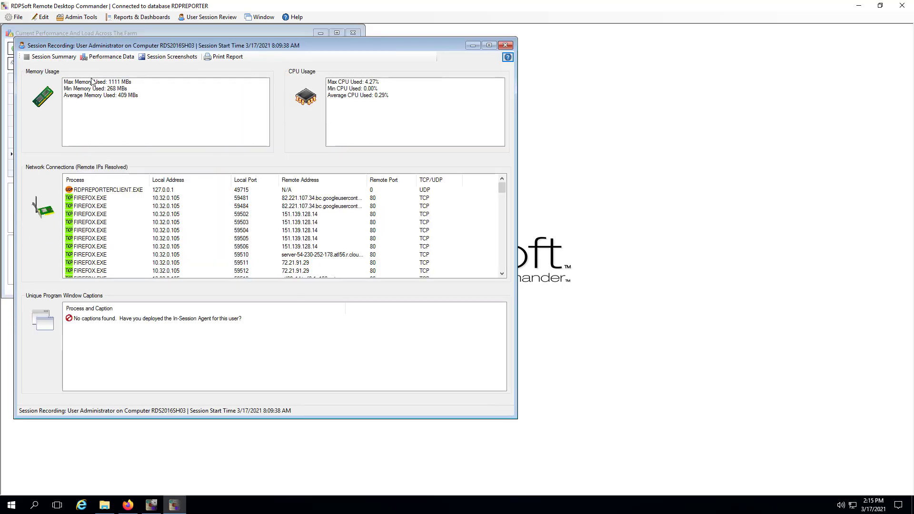
# Show the session's performance data and examine resource consumption by process at the 1:45:29 PM and 1:55:29 PM time slices
pyautogui.click(103, 58)
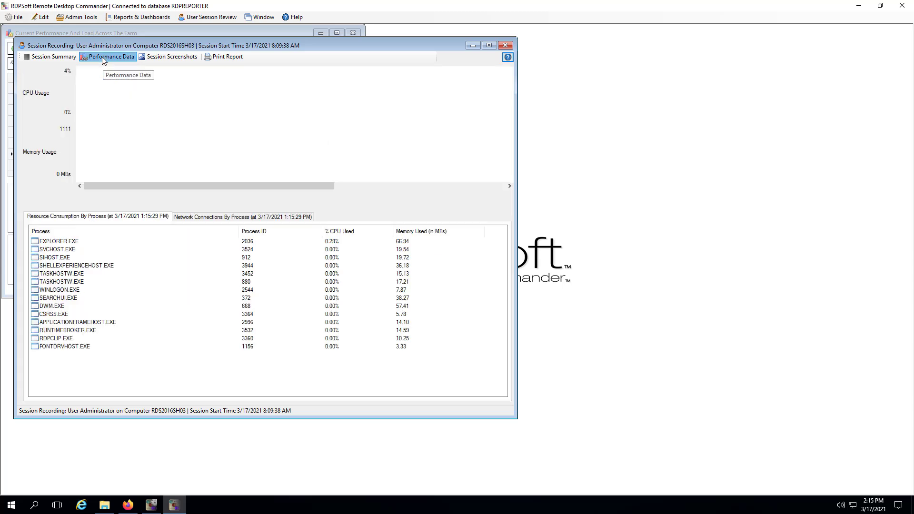
pyautogui.moveTo(295, 186); pyautogui.dragTo(399, 200)
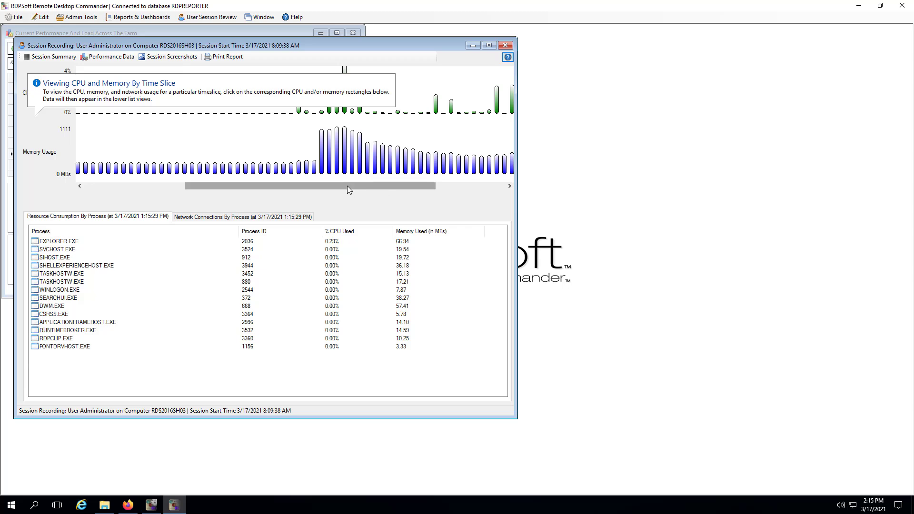
pyautogui.moveTo(347, 185); pyautogui.dragTo(418, 198)
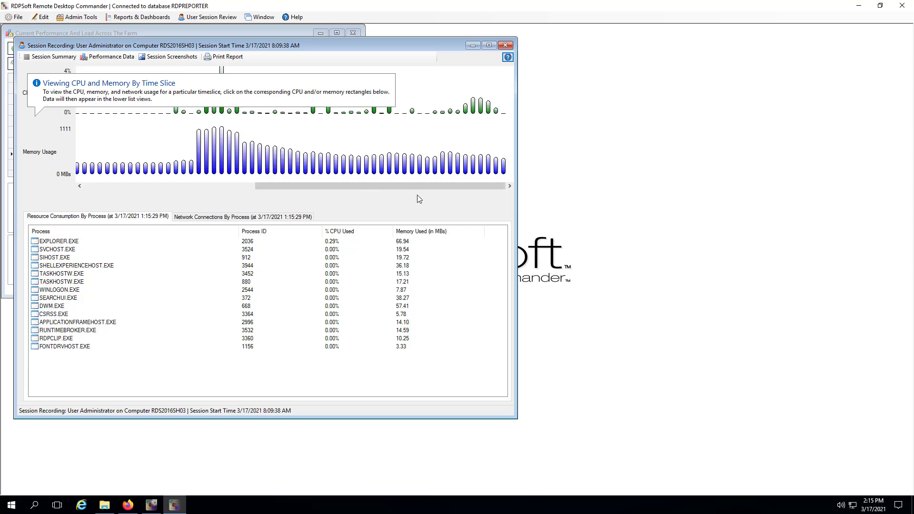
pyautogui.click(222, 159)
pyautogui.click(238, 159)
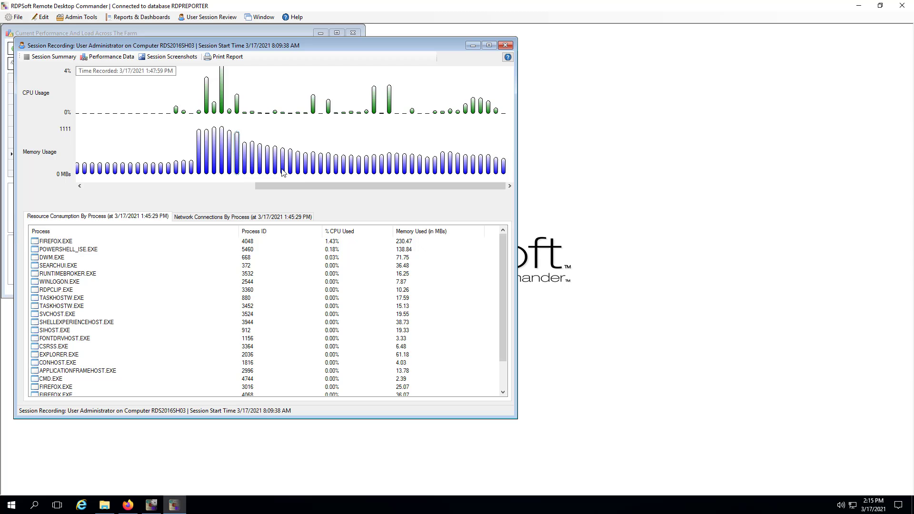
pyautogui.click(390, 167)
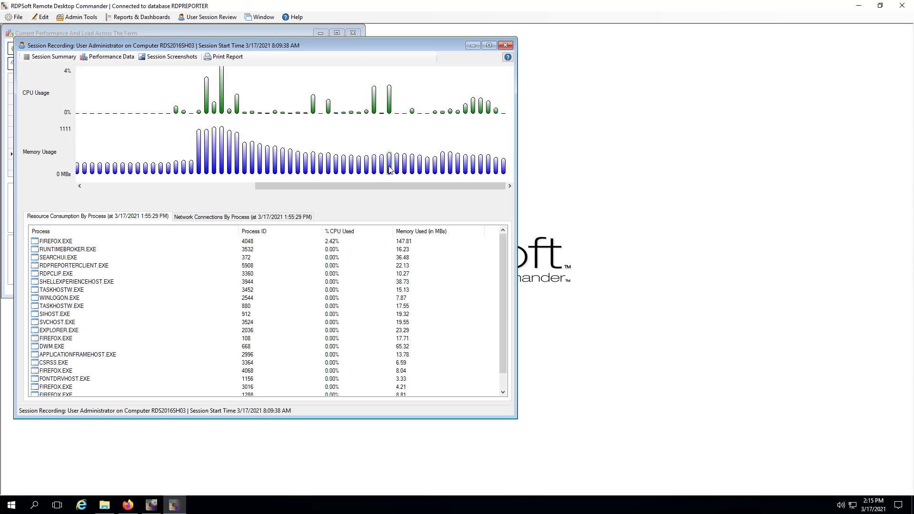
# Examine the Administrator session's resource consumption by process at the 2:09:44 PM, 2:08:44 PM and 2:07:44 PM time slices
pyautogui.click(466, 170)
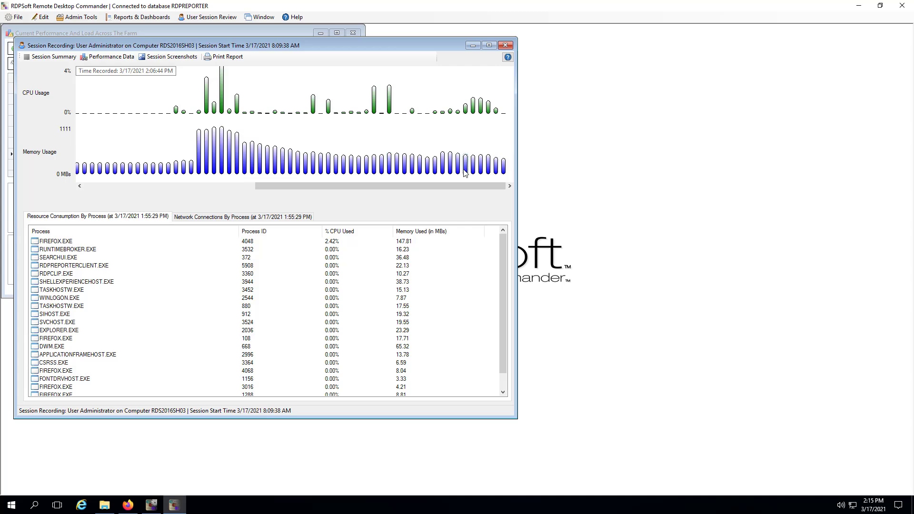
pyautogui.click(473, 171)
pyautogui.click(488, 171)
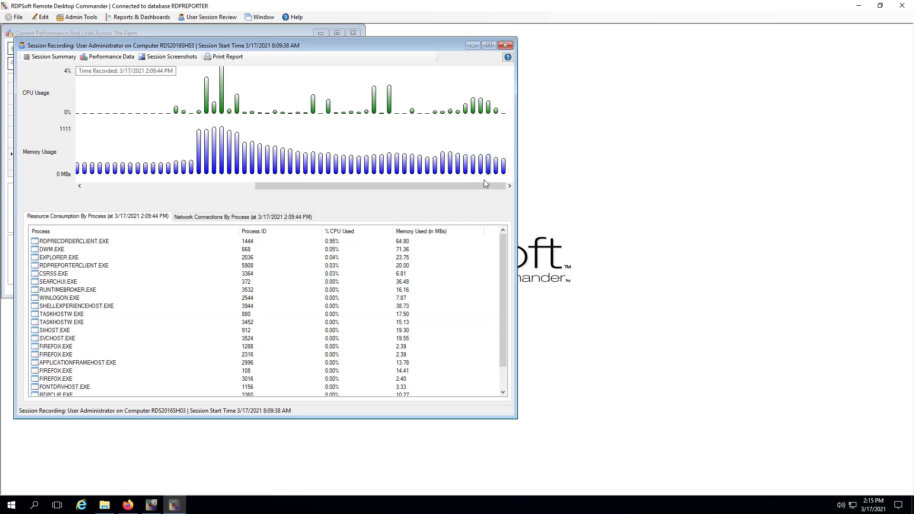
pyautogui.click(480, 111)
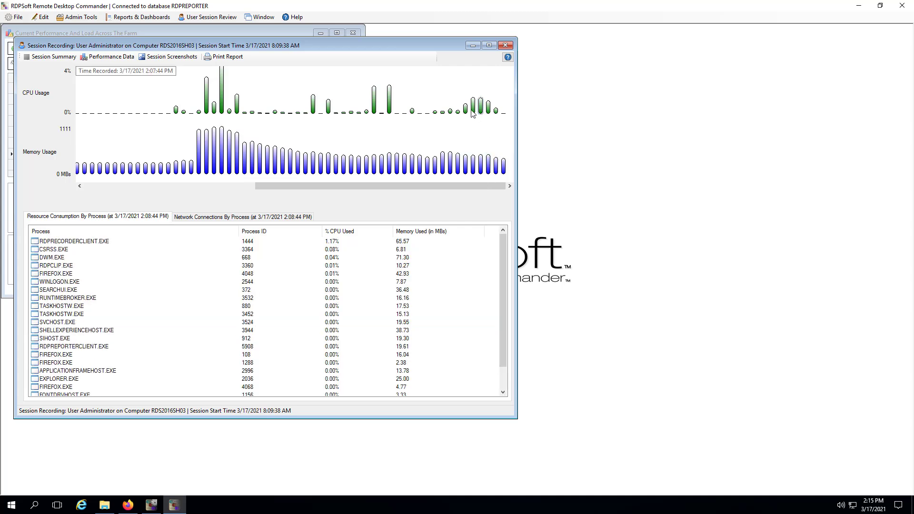
pyautogui.click(472, 107)
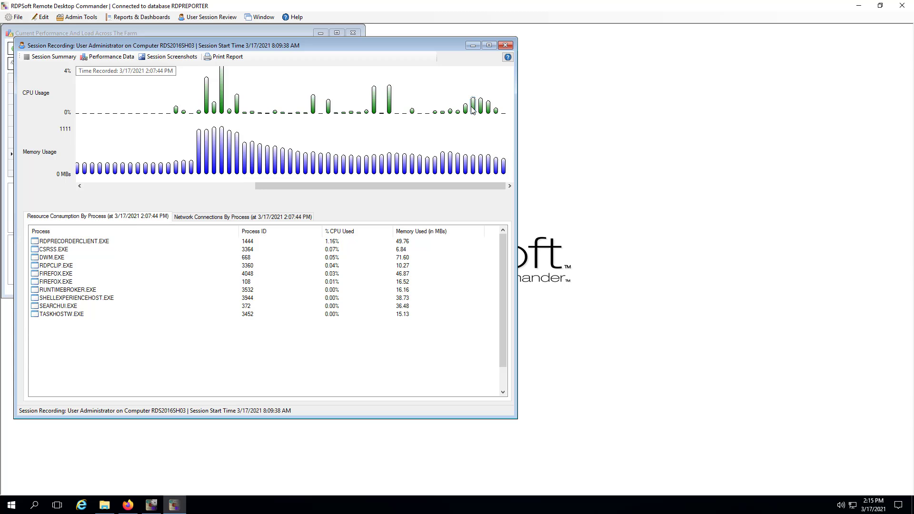
# Check the network connections by process at 2:07:44 PM, return to the resource consumption list, and close the session recording
pyautogui.click(213, 217)
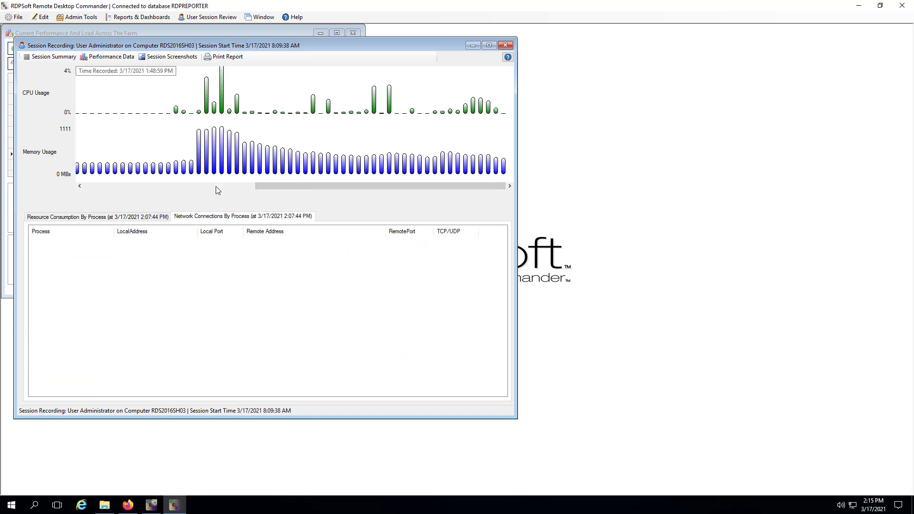
pyautogui.click(164, 216)
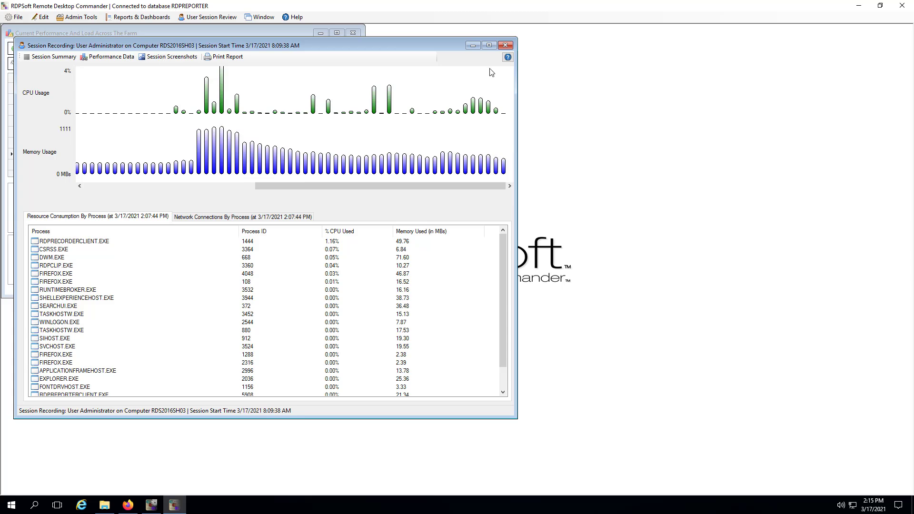
pyautogui.click(505, 46)
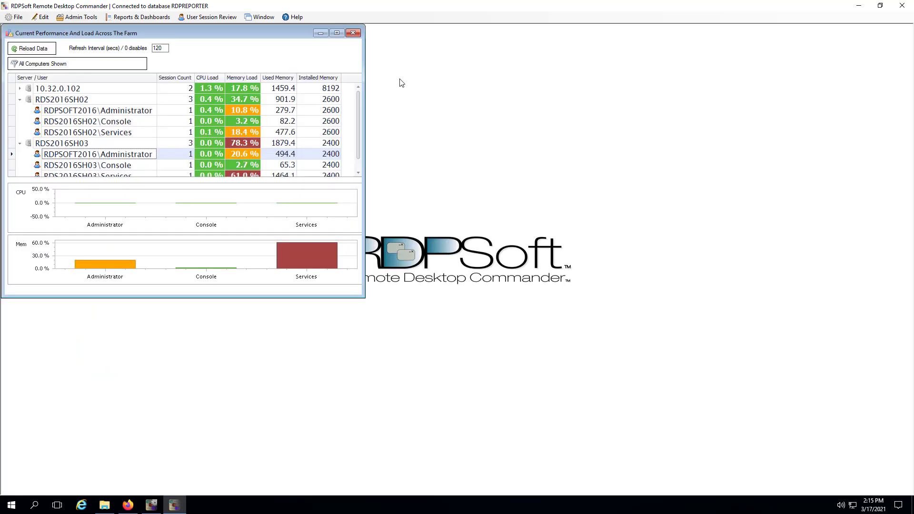
# Open the performance history of Administrator on RDS2016SH02 and examine resource consumption by process at the 2:04:41 PM peak
pyautogui.click(80, 112)
pyautogui.rightClick(79, 112)
pyautogui.click(87, 116)
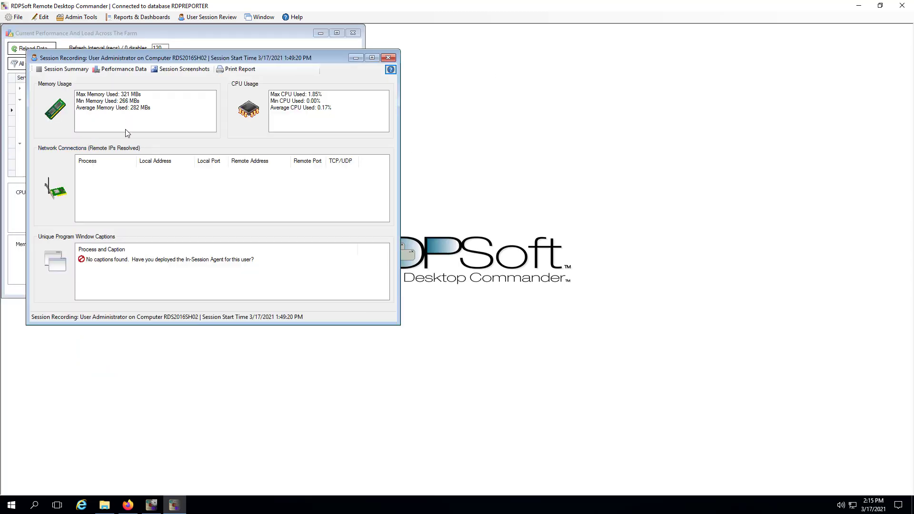
pyautogui.click(119, 71)
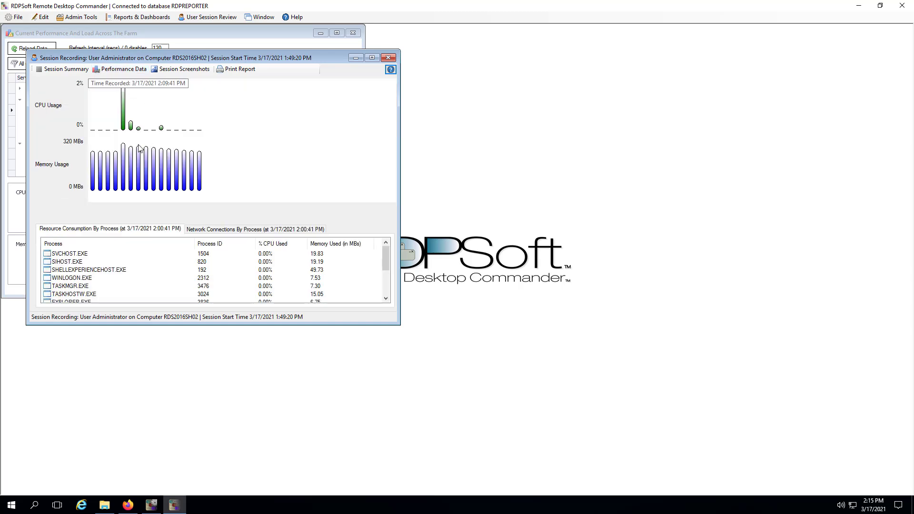
pyautogui.click(124, 161)
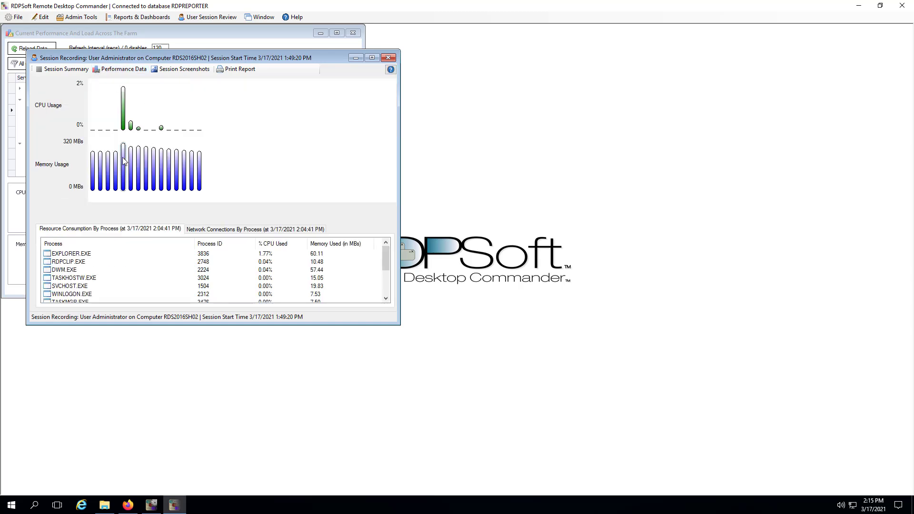
# Close the Administrator session recording on RDS2016SH02 and show the available reports and dashboards
pyautogui.click(388, 58)
pyautogui.click(120, 17)
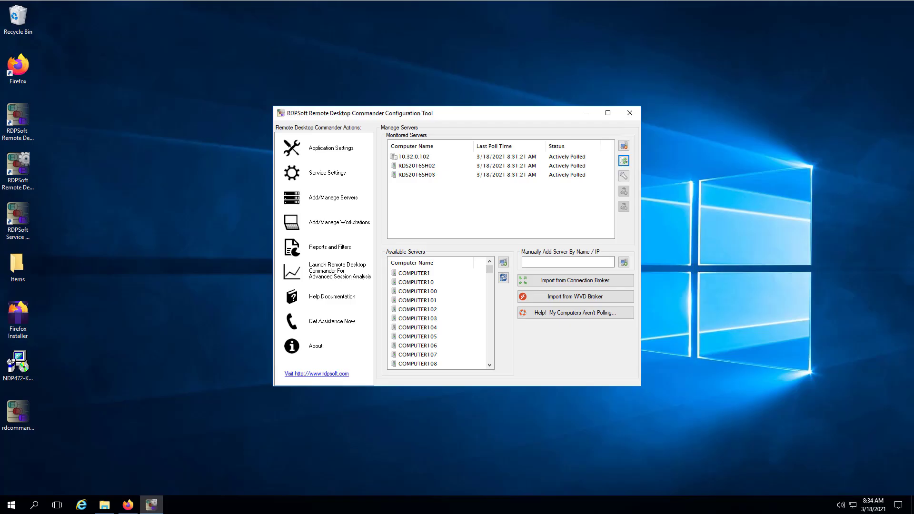
# Open the application's database settings in the Configuration Tool and examine the purge periods for session data and agent data
pyautogui.click(341, 153)
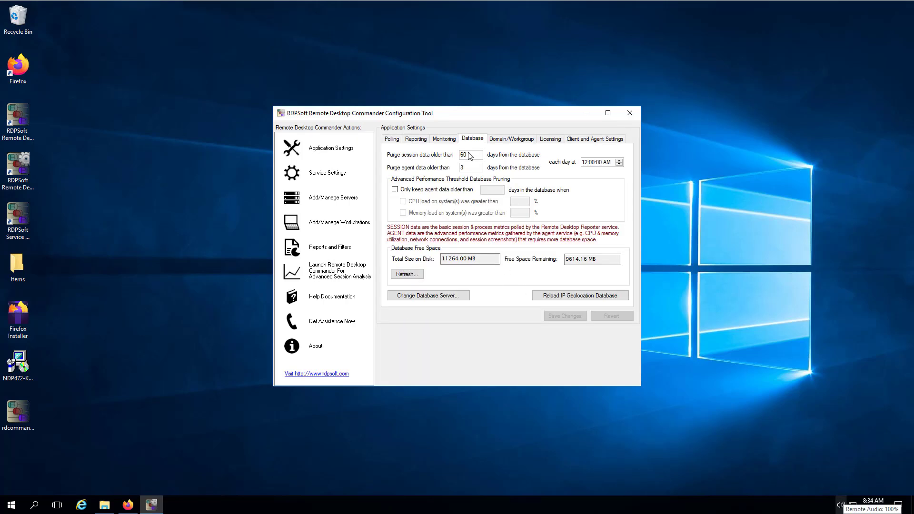
pyautogui.click(472, 157)
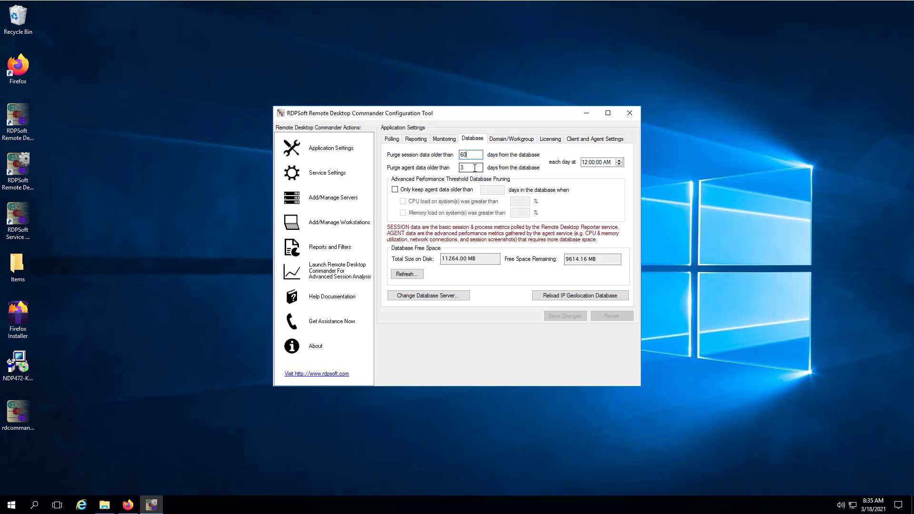
pyautogui.click(475, 167)
pyautogui.doubleClick(477, 168)
pyautogui.click(476, 169)
# Check the database's remaining free space
pyautogui.moveTo(603, 260); pyautogui.dragTo(565, 256)
pyautogui.moveTo(610, 257); pyautogui.dragTo(566, 257)
pyautogui.click(611, 256)
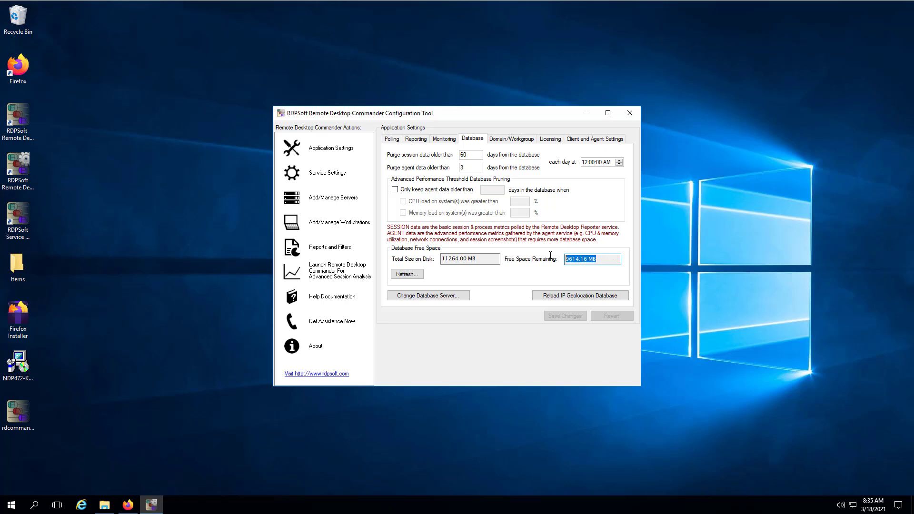
pyautogui.click(599, 257)
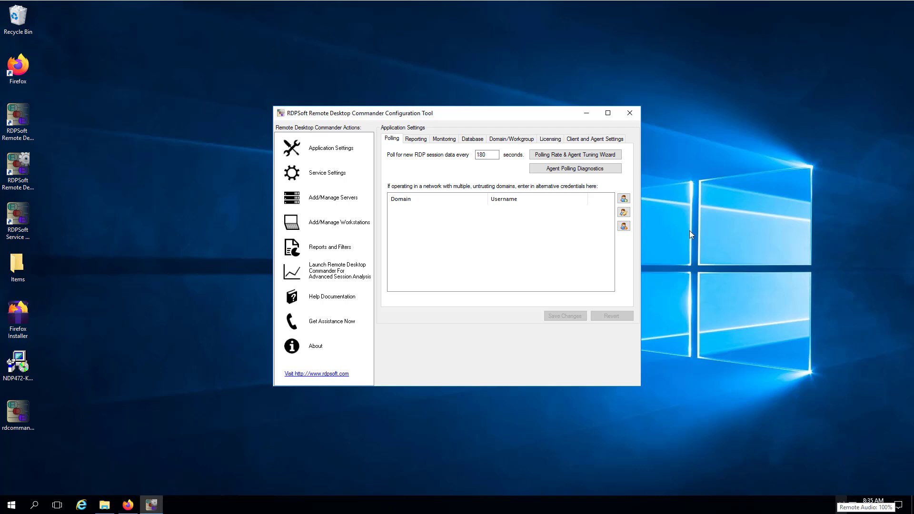
# Run the agent polling diagnostics and enlarge the Agent Diagnostics report window to review each monitored computer
pyautogui.click(565, 172)
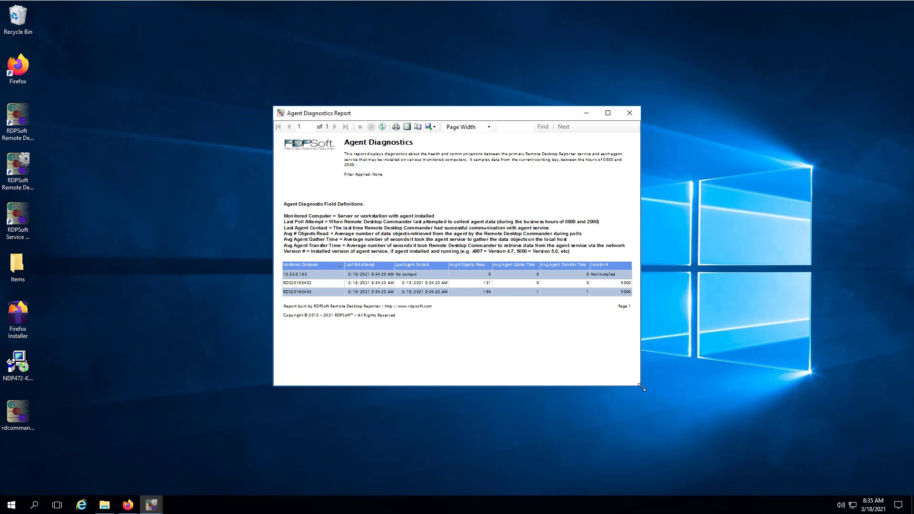
pyautogui.moveTo(641, 388); pyautogui.dragTo(809, 462)
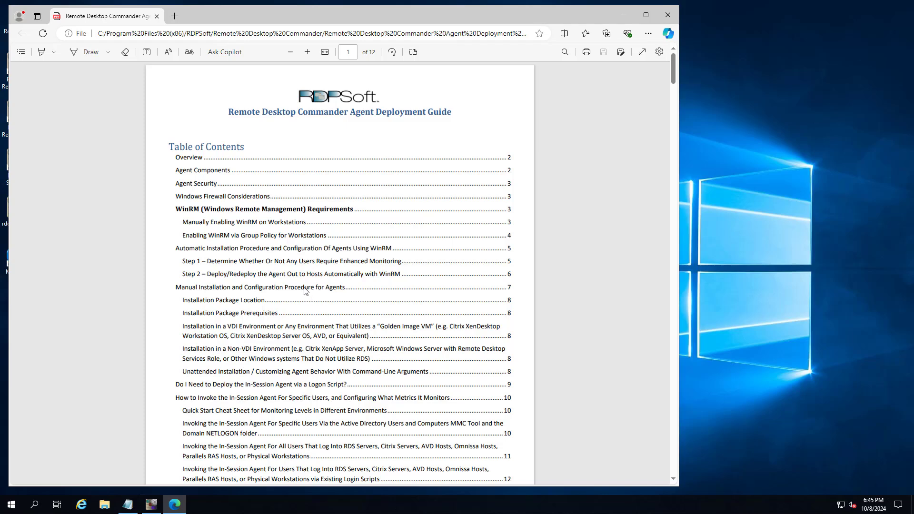
# Read the Agent Deployment Guide from the manual installation procedure through the unattended installation parameters to the In-Session Agent monitoring levels
pyautogui.click(308, 289)
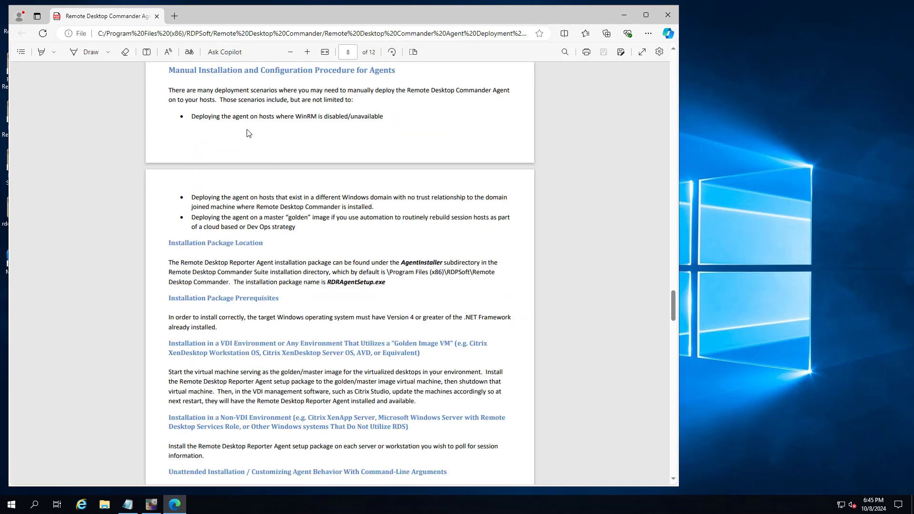
pyautogui.scroll(-4, 361, 281)
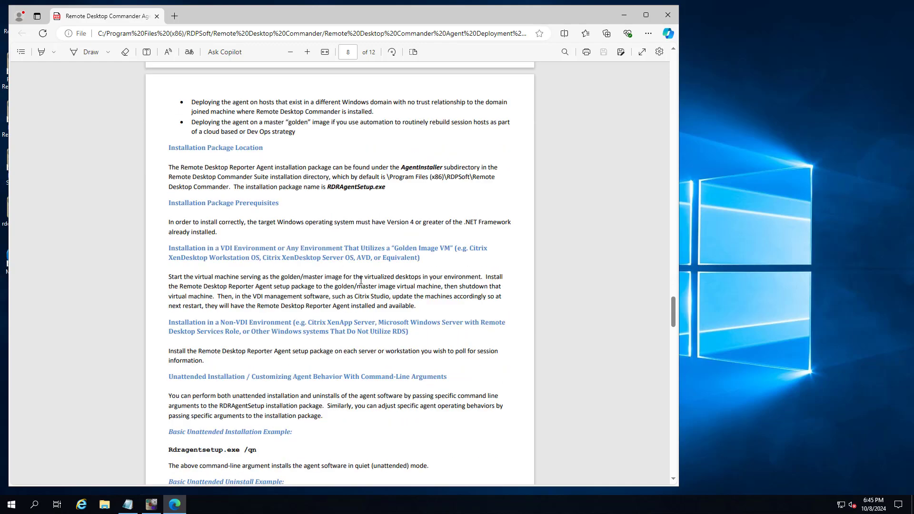
pyautogui.scroll(-5, 361, 280)
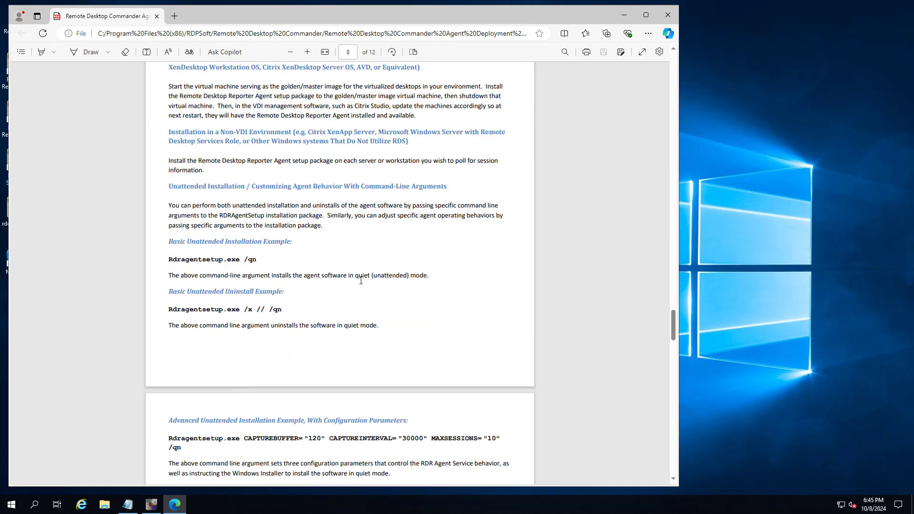
pyautogui.scroll(-5, 361, 281)
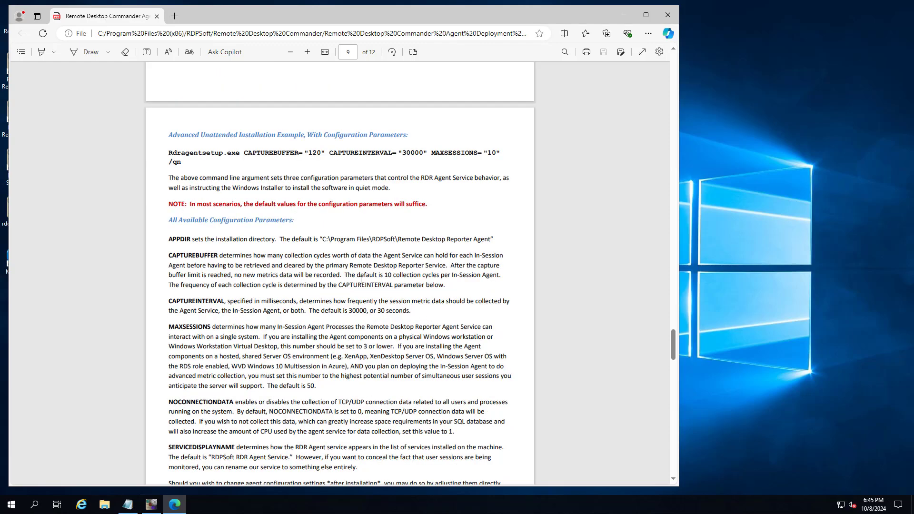
pyautogui.scroll(-2, 361, 281)
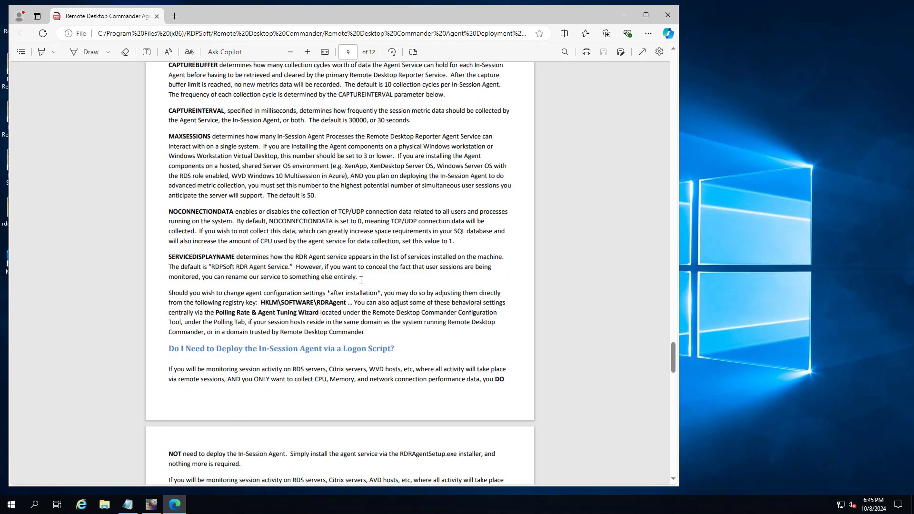
pyautogui.scroll(-1, 361, 281)
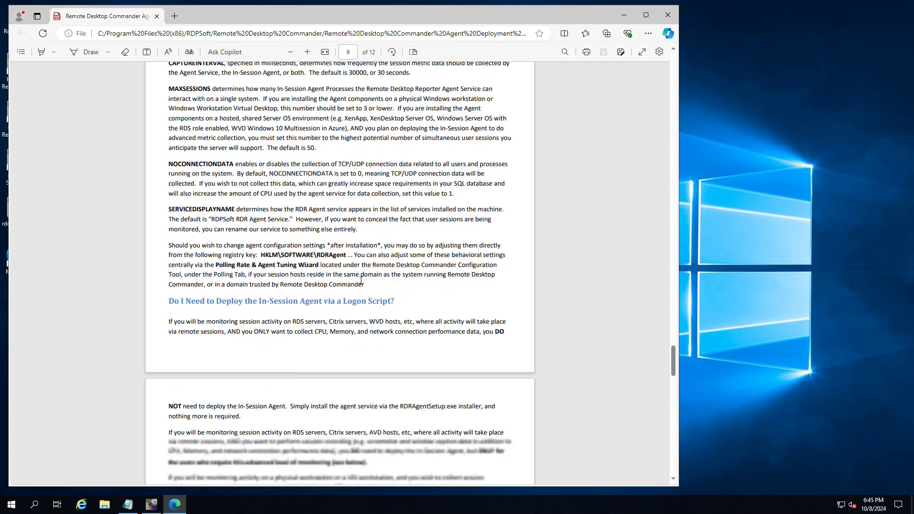
pyautogui.scroll(-3, 361, 281)
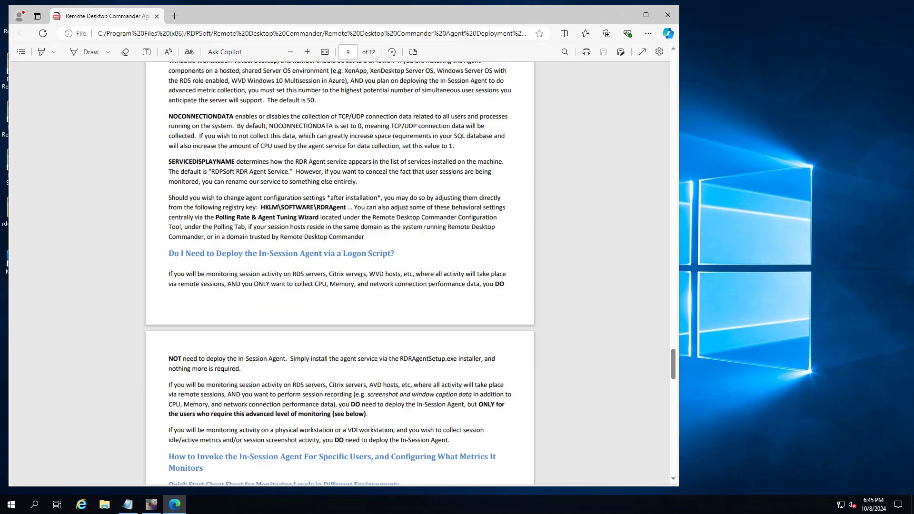
pyautogui.scroll(-2, 361, 281)
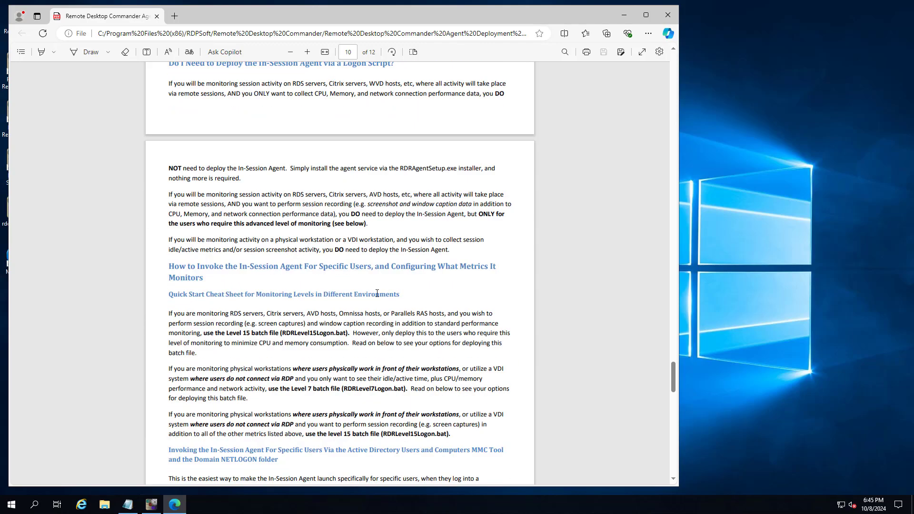